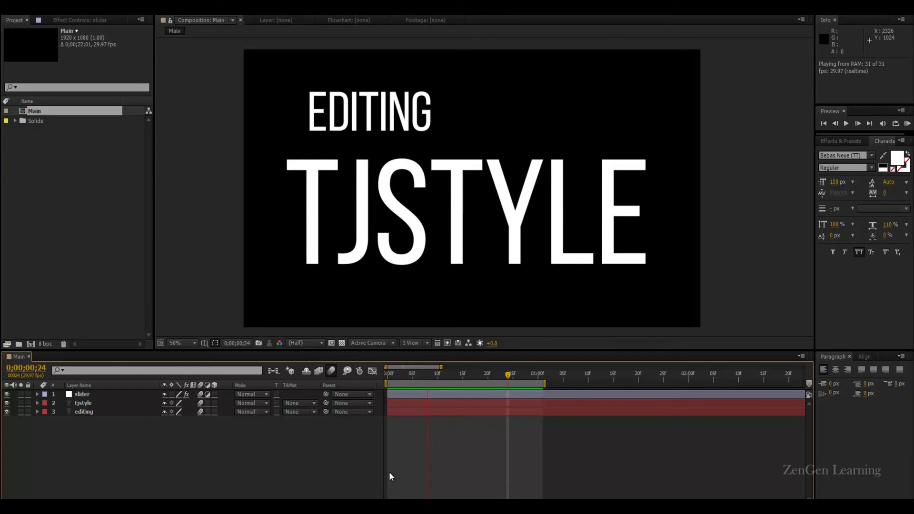
# Stop the preview and delete all layers from the Main composition
pyautogui.press('space')
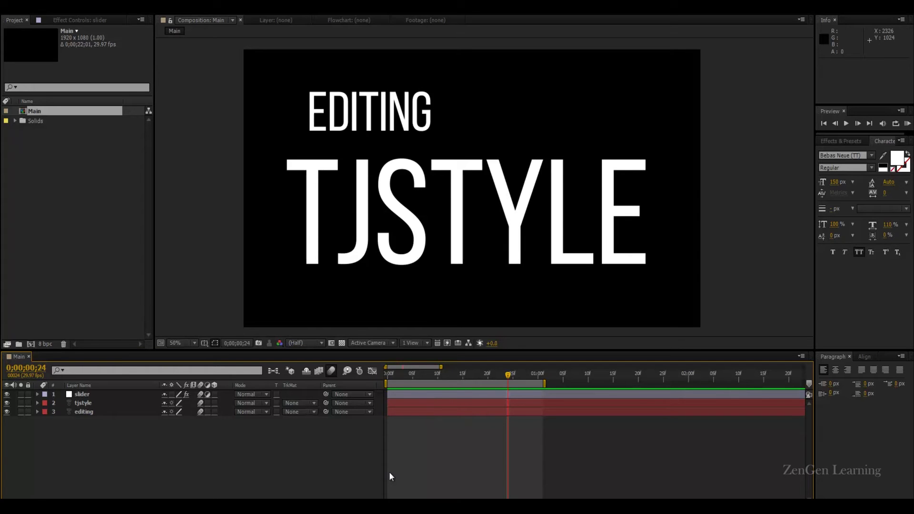
pyautogui.moveTo(109, 445); pyautogui.dragTo(69, 381)
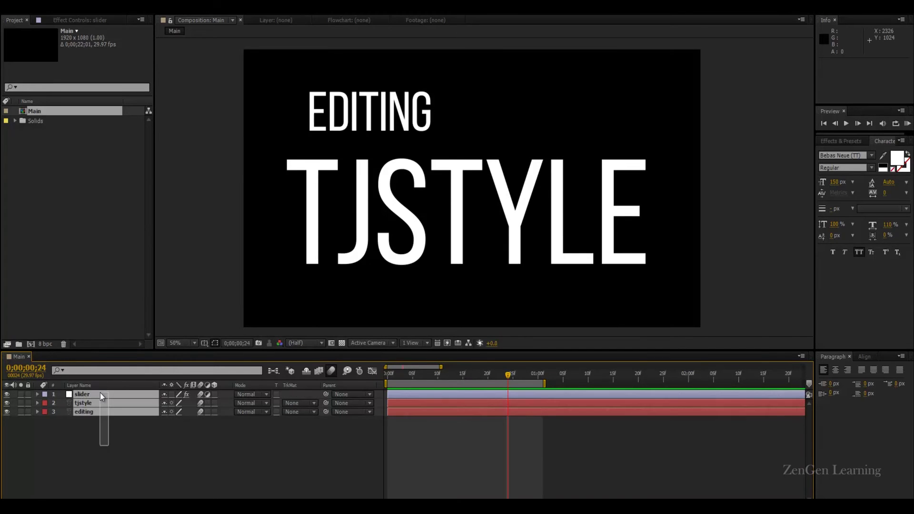
pyautogui.press('Delete')
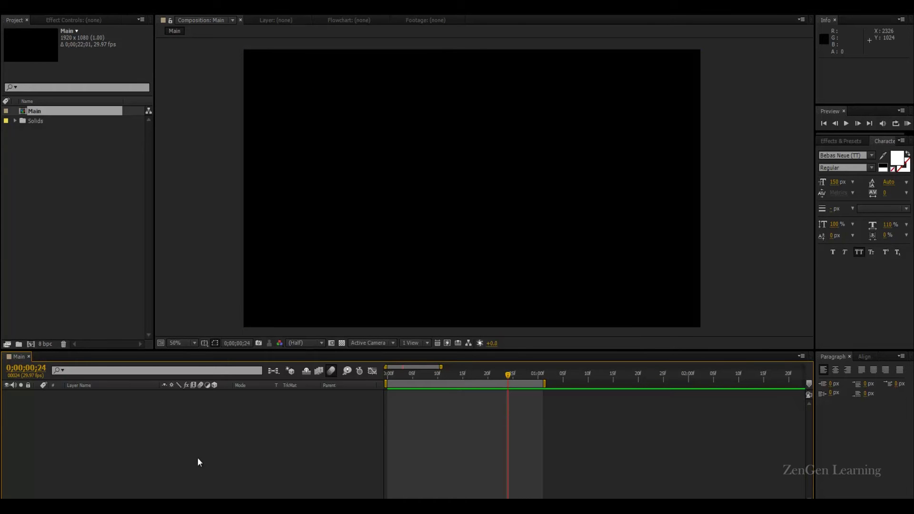
pyautogui.click(74, 219)
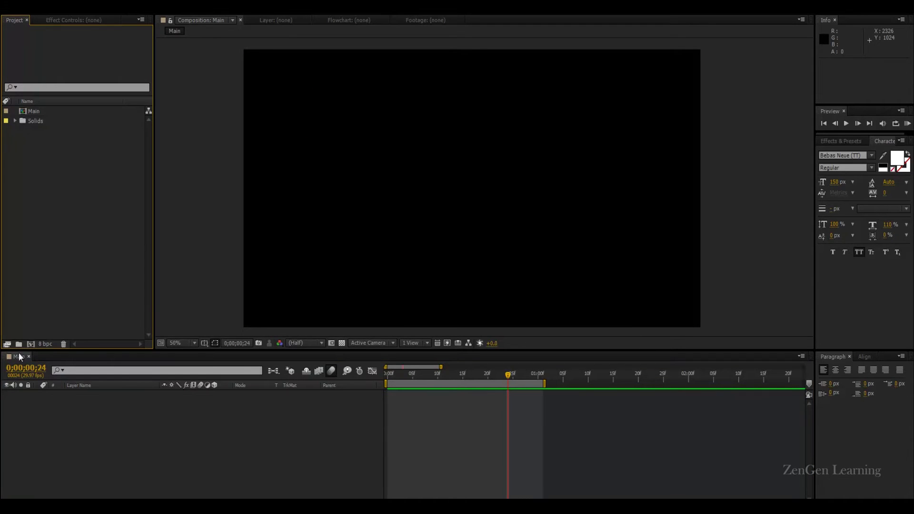
pyautogui.click(116, 423)
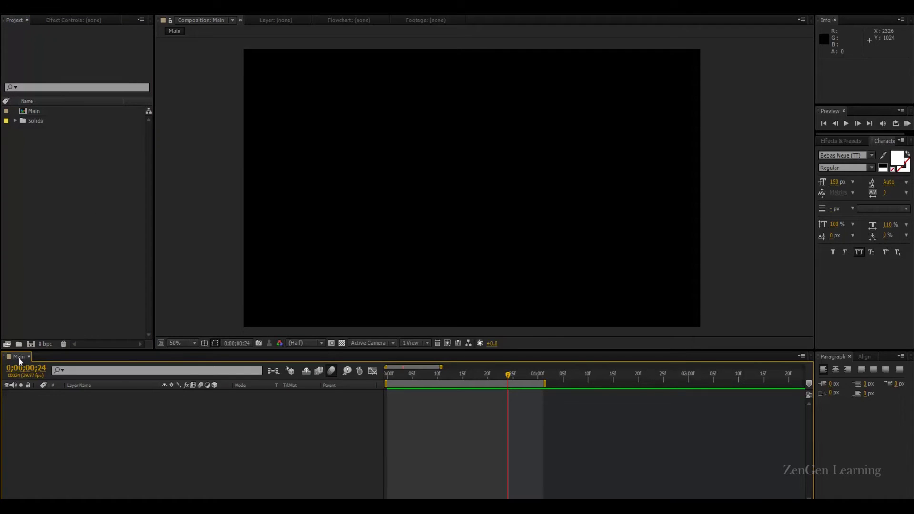
# Create a new composition named Title_01 in the Project panel
pyautogui.rightClick(67, 280)
pyautogui.click(76, 289)
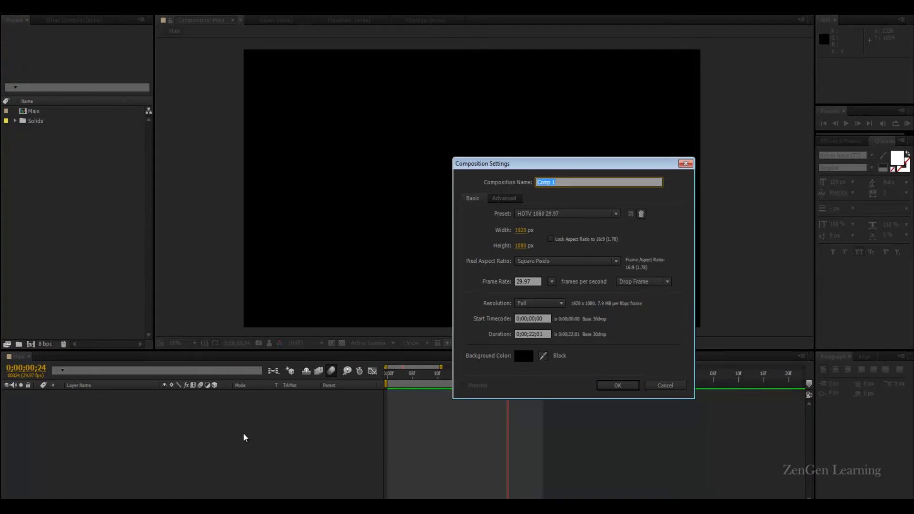
pyautogui.write('Title_01')
pyautogui.press('Return')
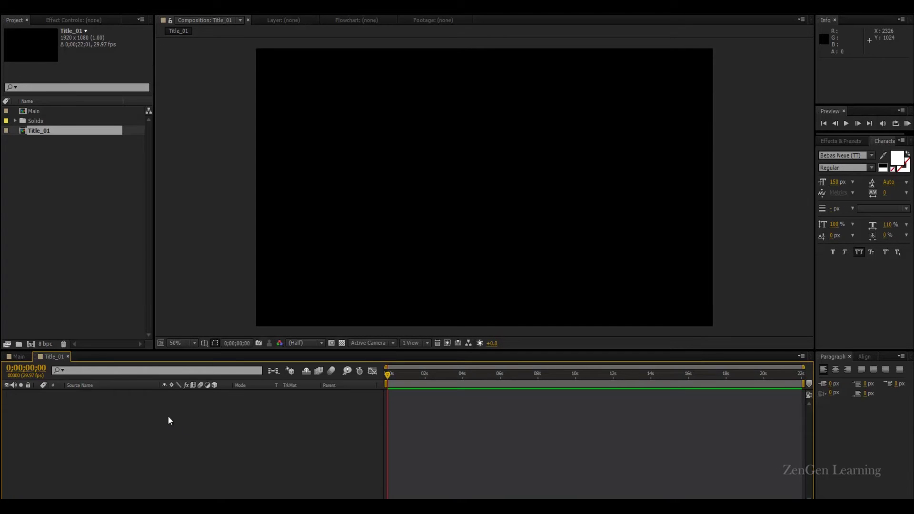
# Add a black full-frame 1920x1080 solid layer named BG to Title_01
pyautogui.moveTo(239, 476); pyautogui.dragTo(136, 346)
pyautogui.moveTo(391, 374); pyautogui.dragTo(387, 374)
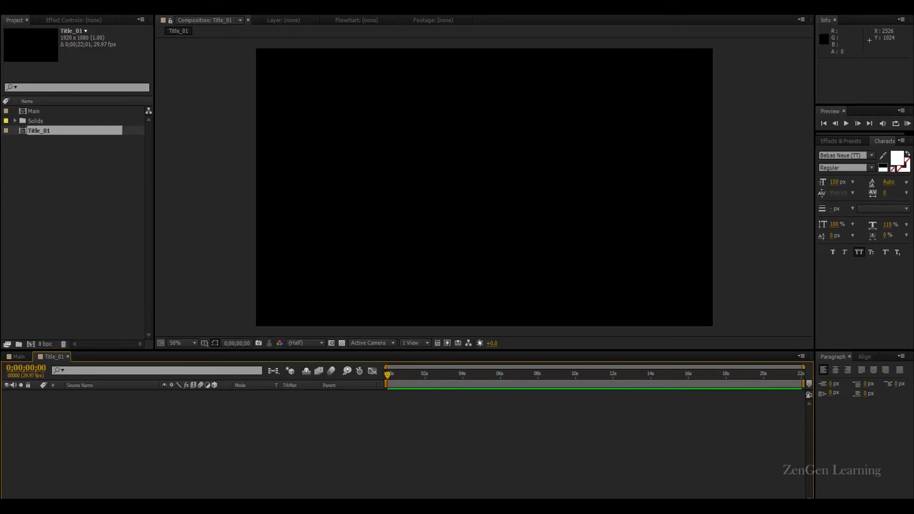
pyautogui.rightClick(213, 395)
pyautogui.moveTo(288, 402)
pyautogui.click(378, 431)
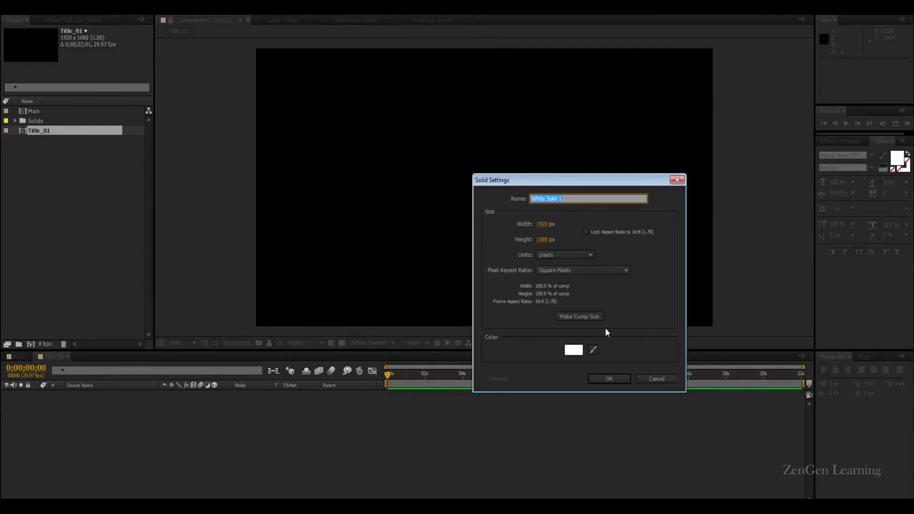
pyautogui.write('BG')
pyautogui.click(573, 350)
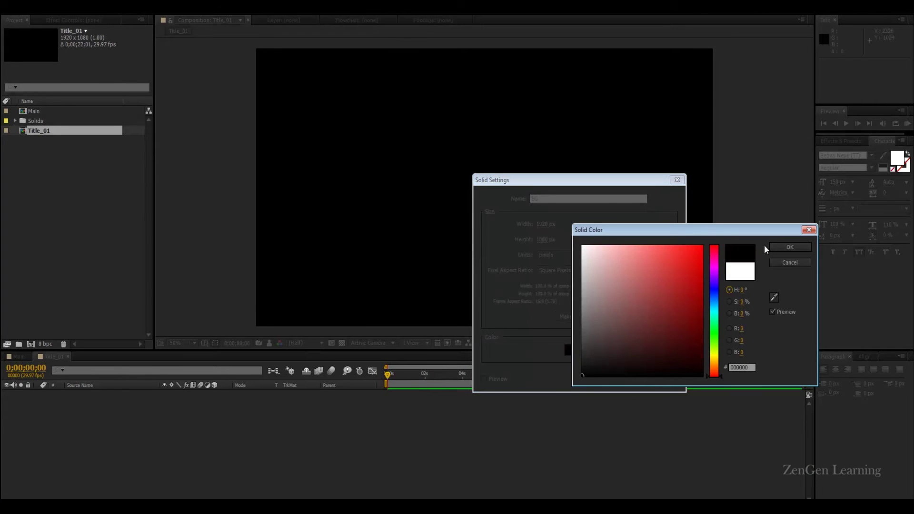
pyautogui.click(789, 247)
pyautogui.click(602, 378)
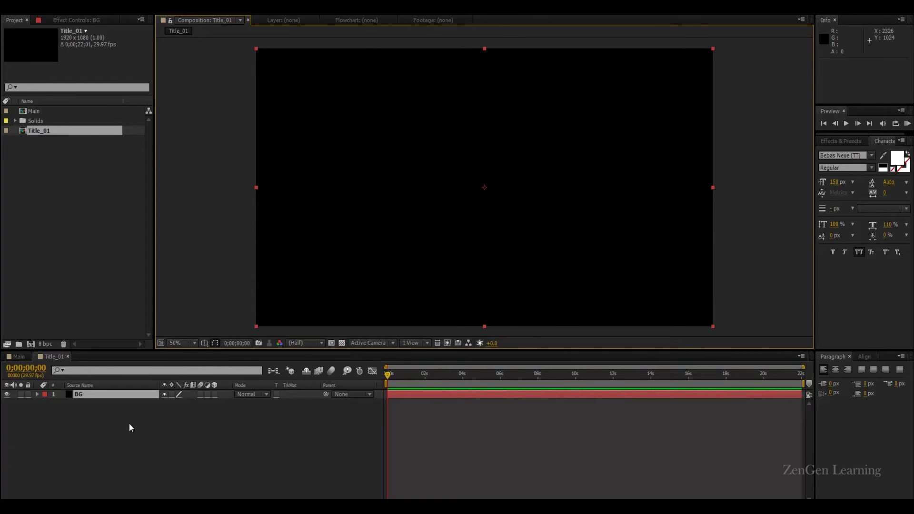
# Add a new text layer reading 'editing' to Title_01
pyautogui.click(191, 439)
pyautogui.rightClick(262, 445)
pyautogui.click(83, 395)
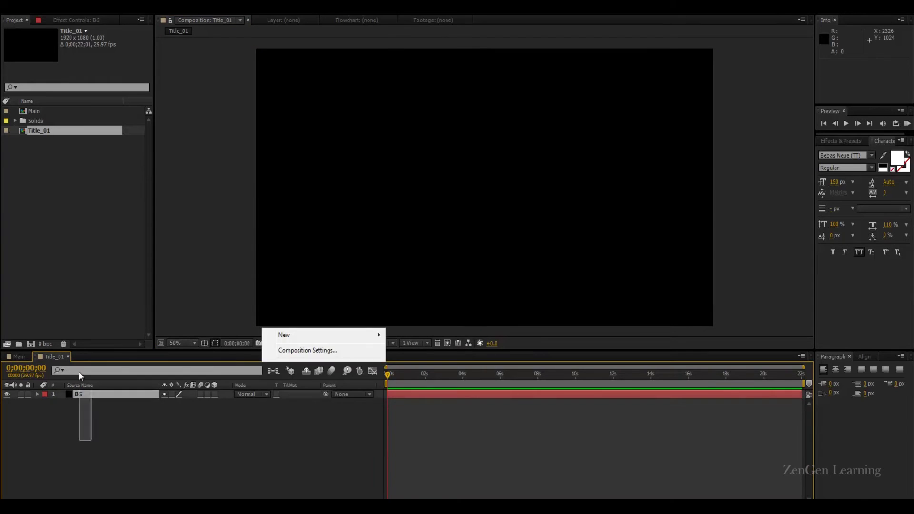
pyautogui.click(30, 401)
pyautogui.rightClick(94, 435)
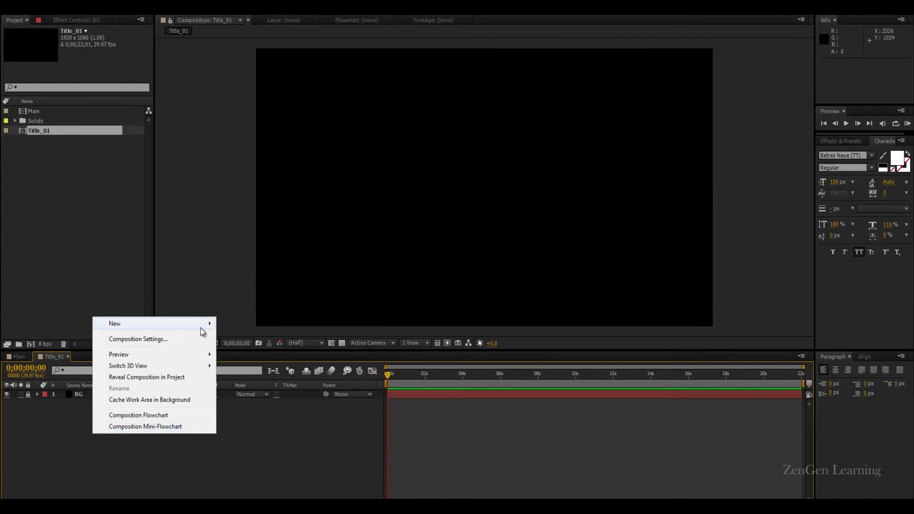
pyautogui.moveTo(202, 326)
pyautogui.click(240, 343)
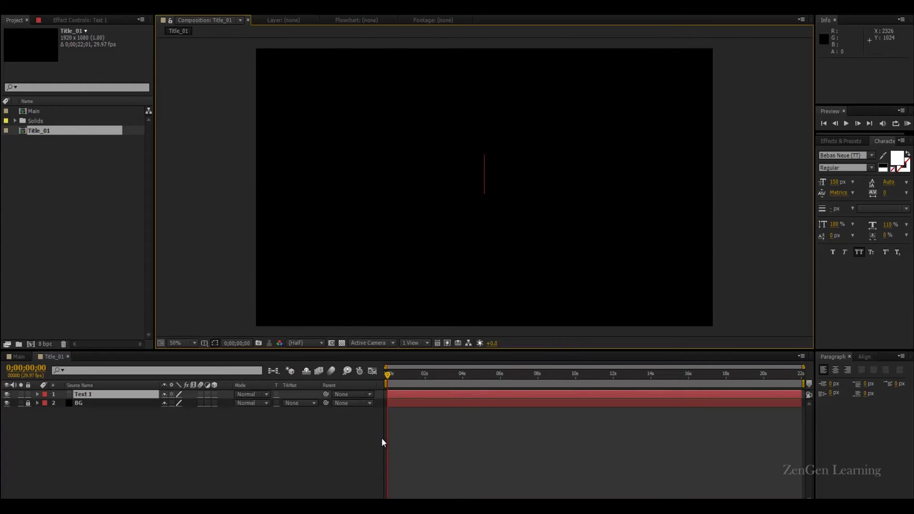
pyautogui.write('editing')
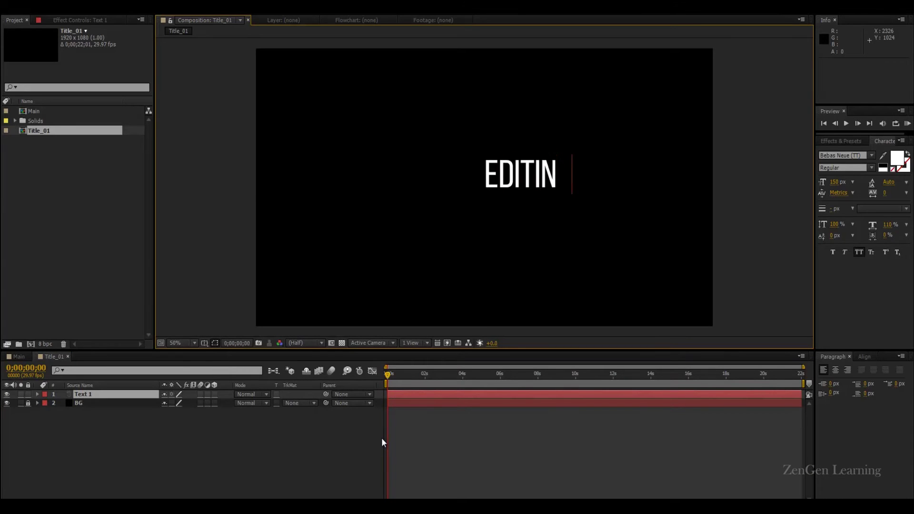
pyautogui.press('KP_Enter')
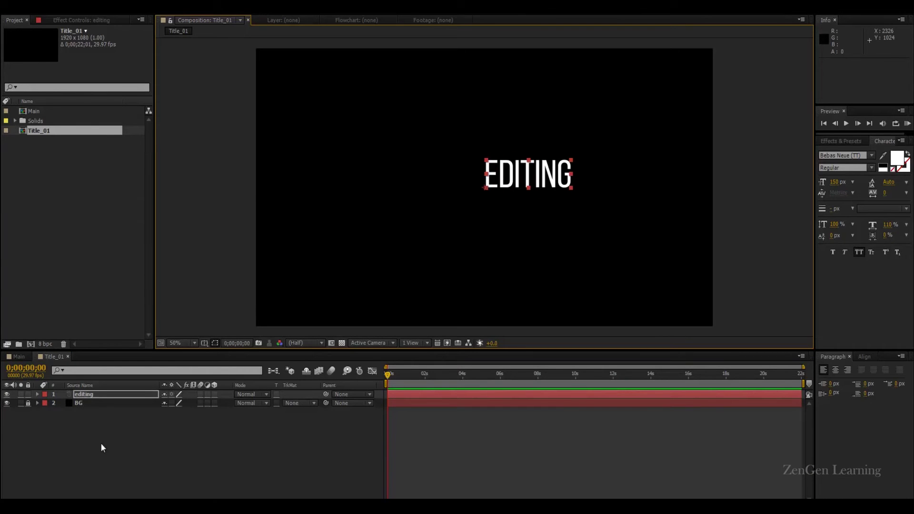
# Enlarge the EDITING text and set its font style to Bold
pyautogui.click(55, 360)
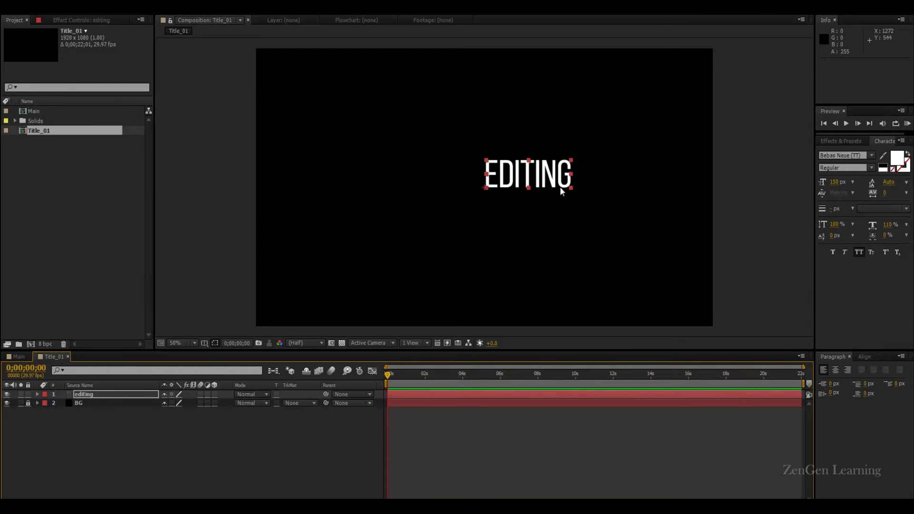
pyautogui.moveTo(571, 188); pyautogui.dragTo(505, 169)
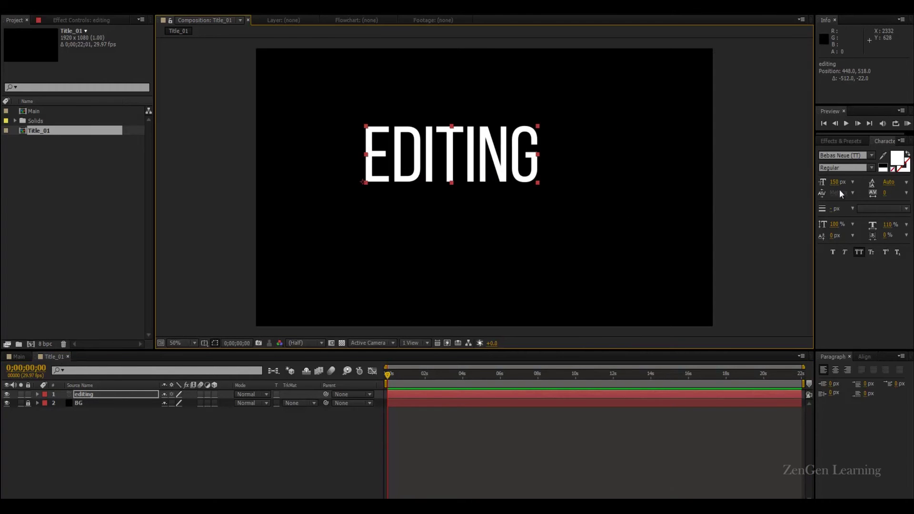
pyautogui.click(869, 179)
pyautogui.click(871, 169)
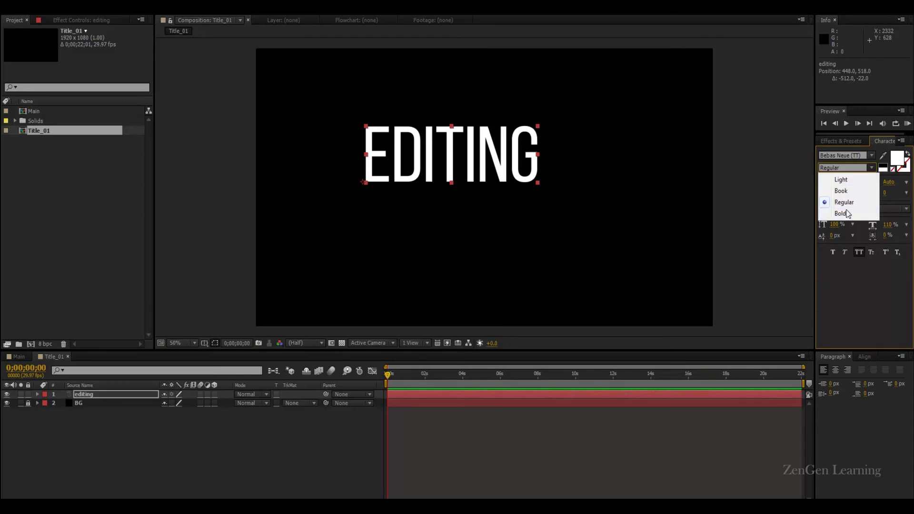
pyautogui.click(852, 213)
pyautogui.click(832, 256)
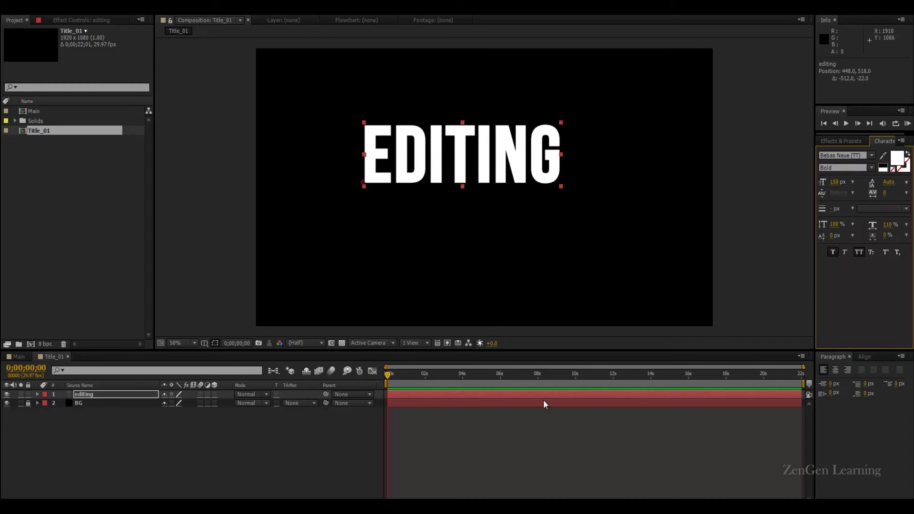
# Scale the EDITING text to 324% without faux bold and position it upper middle
pyautogui.click(358, 449)
pyautogui.click(552, 180)
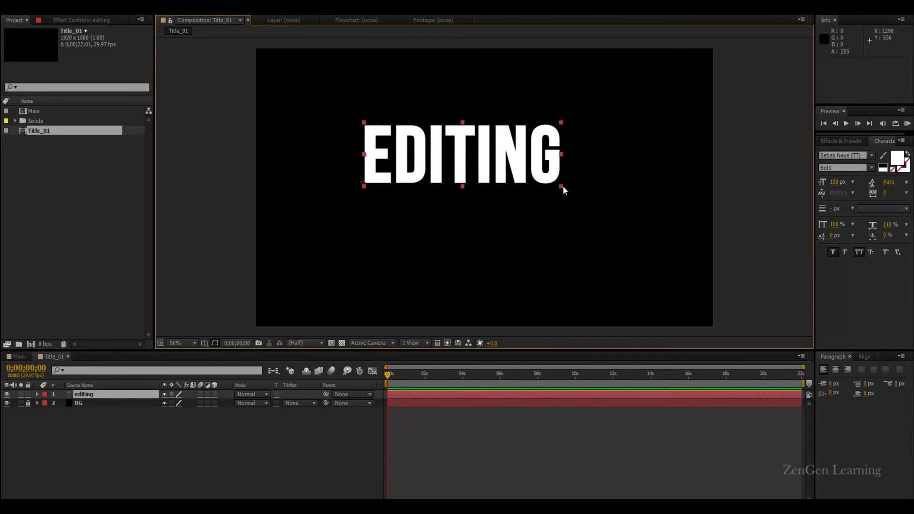
pyautogui.moveTo(561, 186); pyautogui.dragTo(602, 185)
pyautogui.click(833, 252)
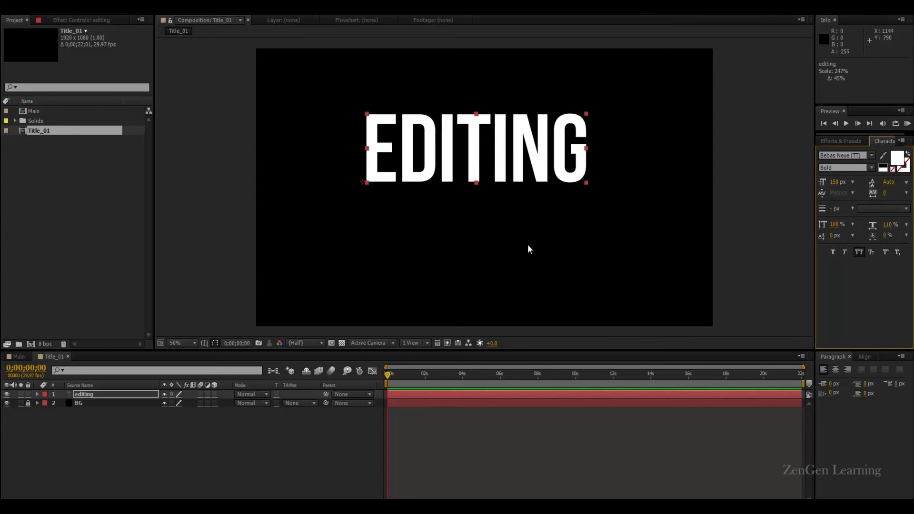
pyautogui.moveTo(524, 157); pyautogui.dragTo(496, 159)
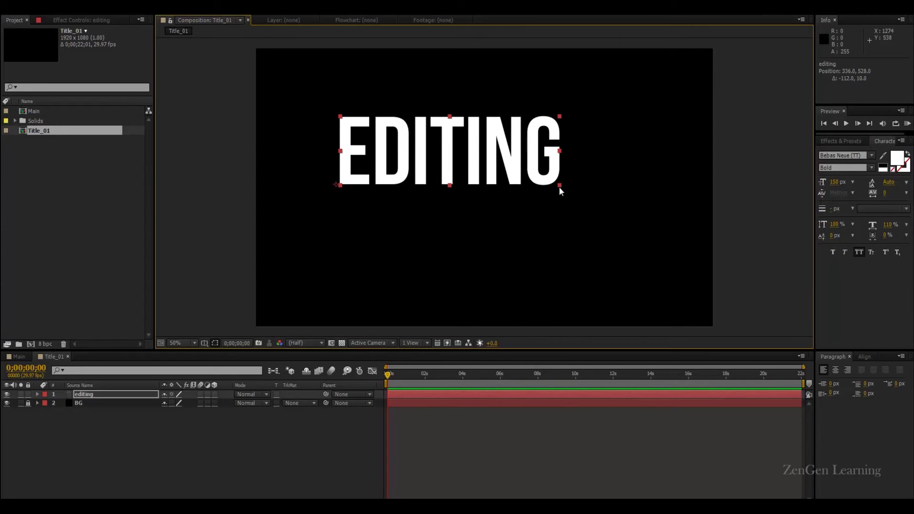
pyautogui.moveTo(559, 186); pyautogui.dragTo(627, 212)
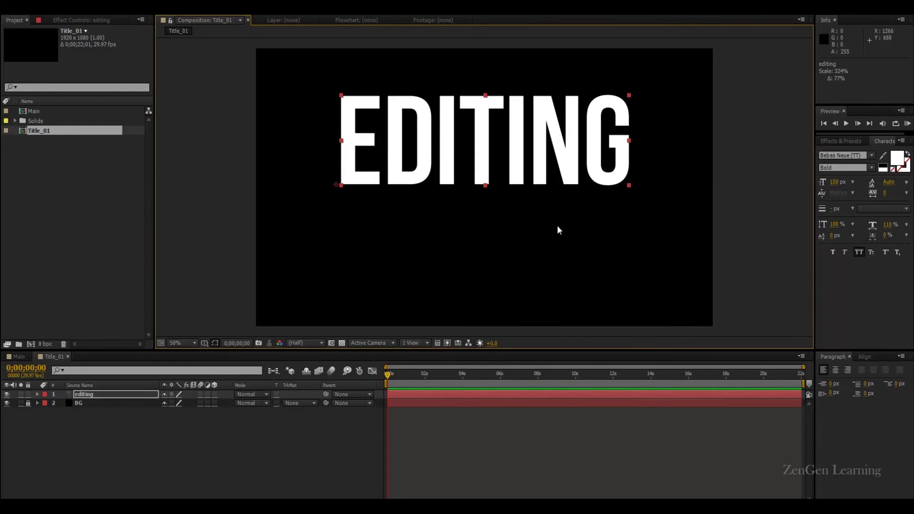
# Centre-align the EDITING paragraph and select all of its text
pyautogui.click(838, 356)
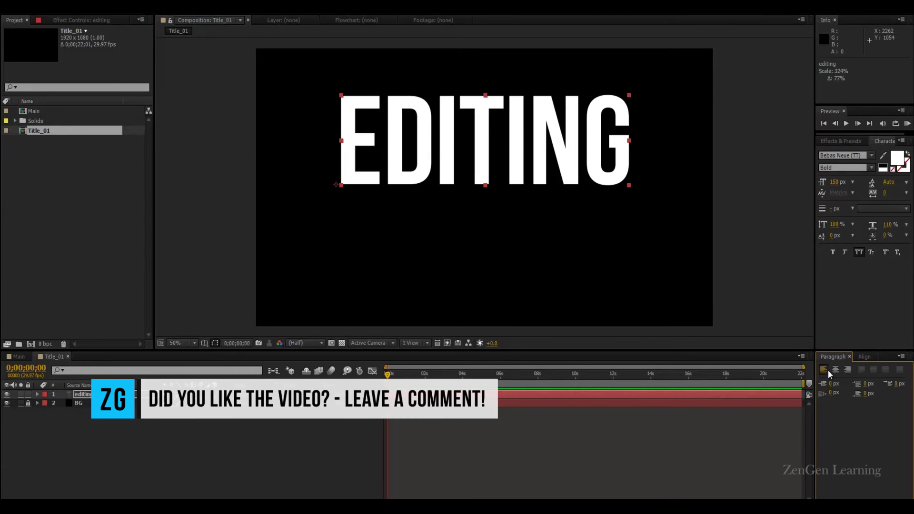
pyautogui.click(847, 371)
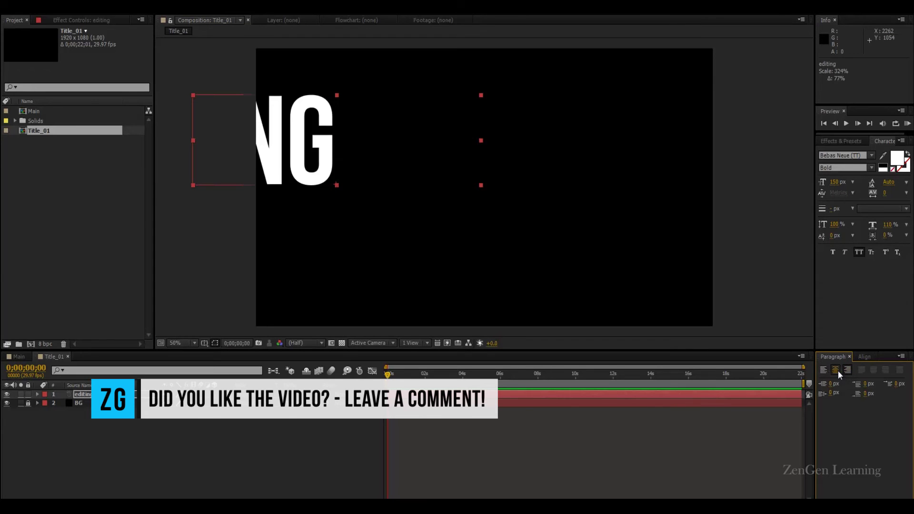
pyautogui.click(837, 370)
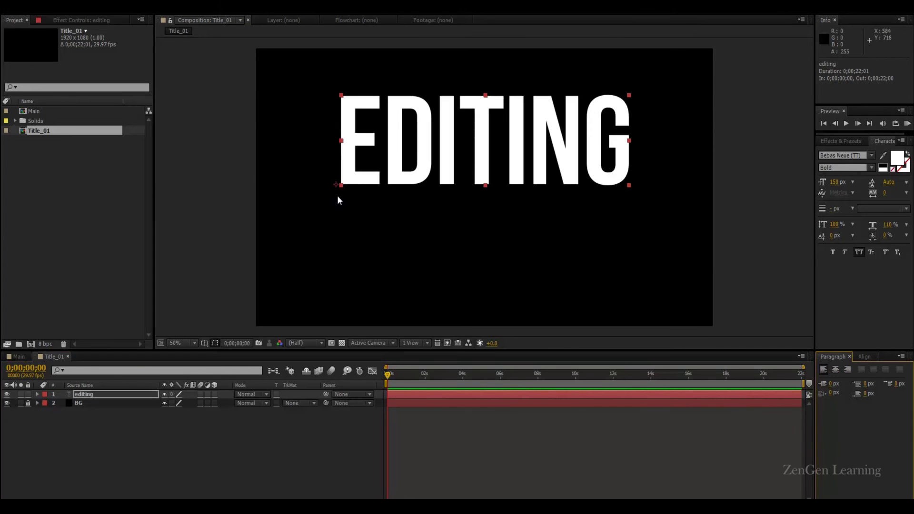
pyautogui.doubleClick(399, 147)
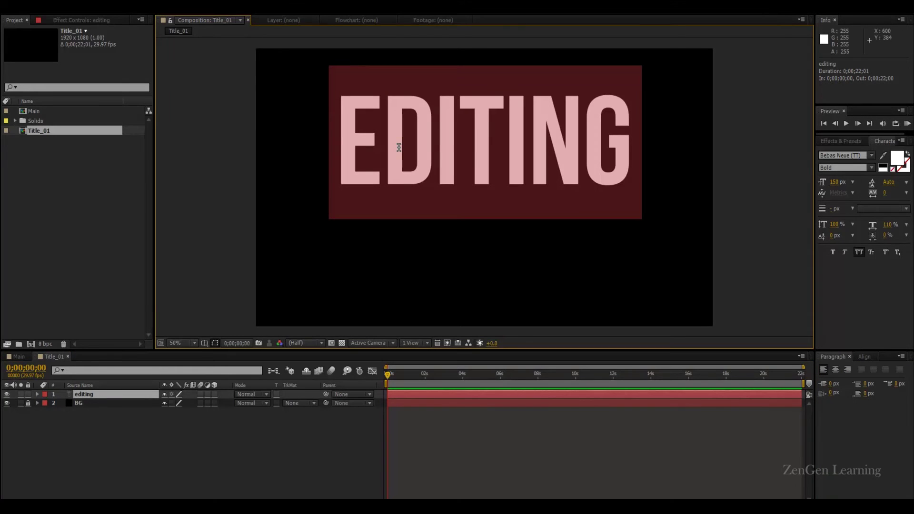
# At 100% zoom, move the editing layer's anchor point to the text's bottom-left corner
pyautogui.press('Escape')
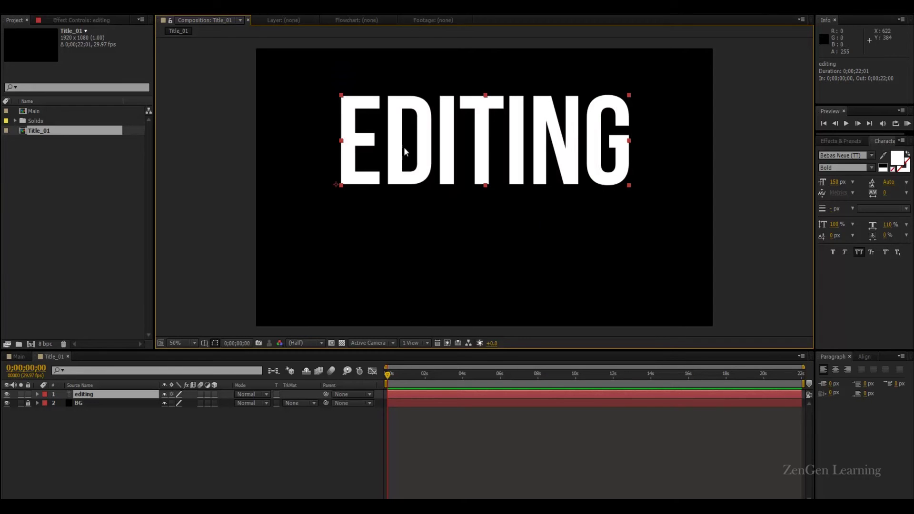
pyautogui.scroll(4, 286, 199)
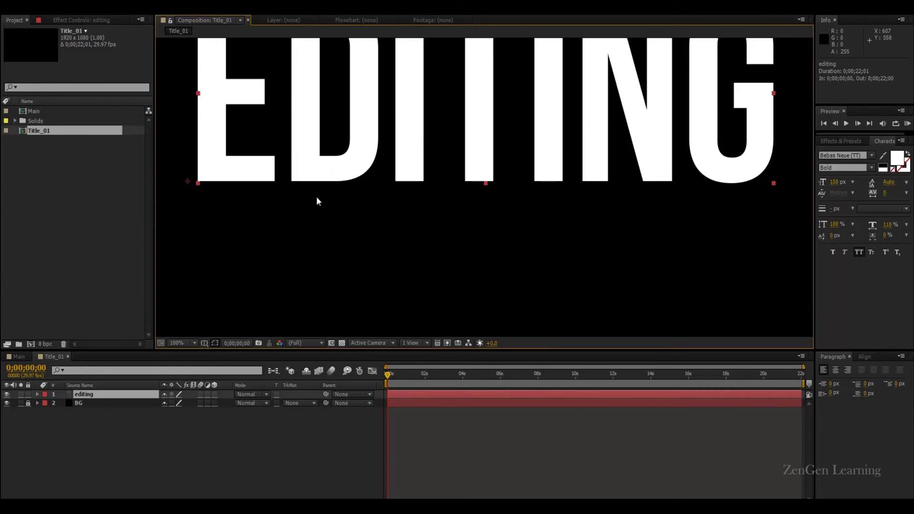
pyautogui.scroll(-4, 400, 270)
pyautogui.press('.')
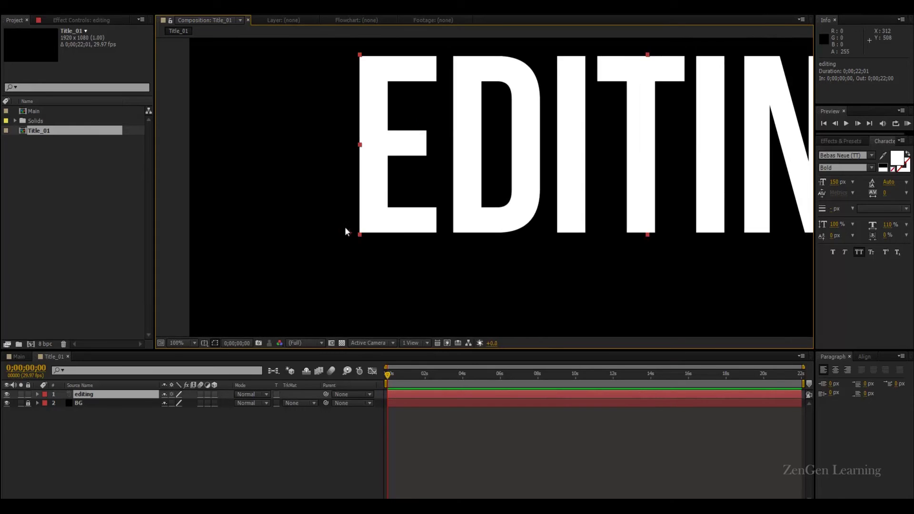
pyautogui.moveTo(353, 237); pyautogui.dragTo(373, 224)
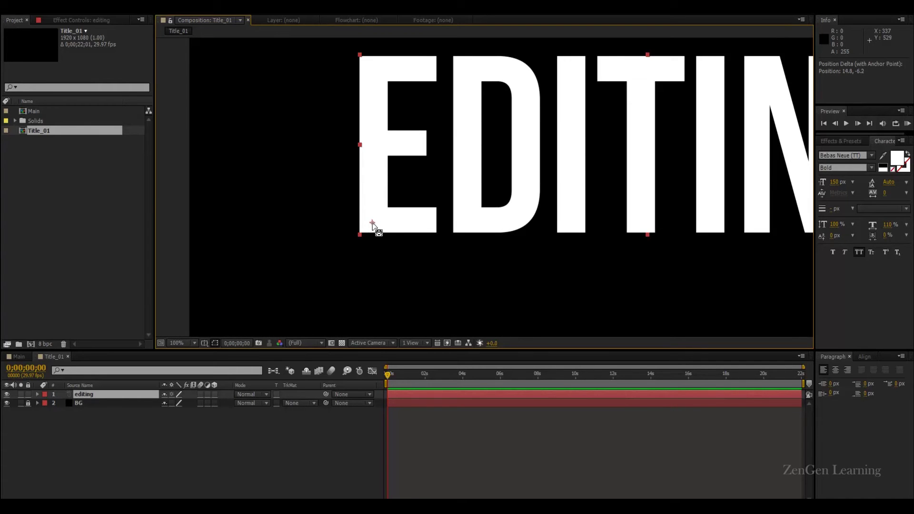
pyautogui.scroll(-2, 550, 247)
pyautogui.moveTo(550, 247); pyautogui.dragTo(450, 212)
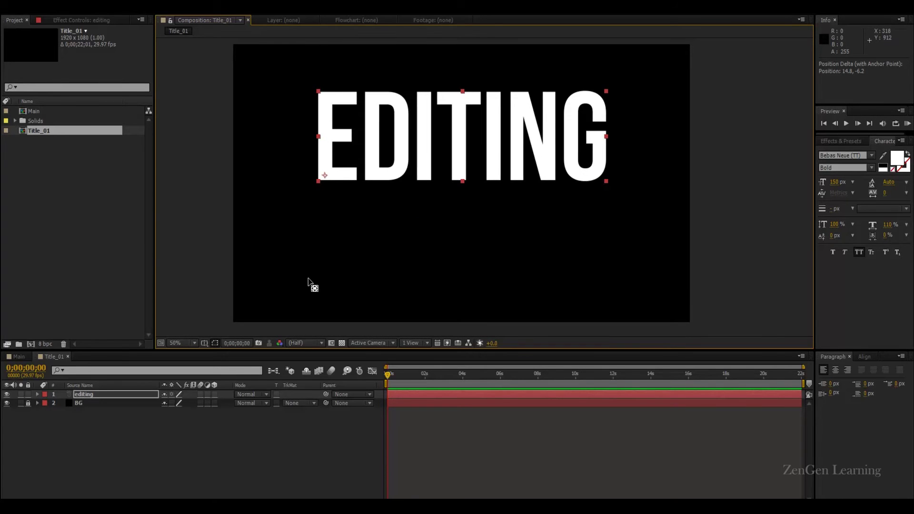
pyautogui.click(91, 396)
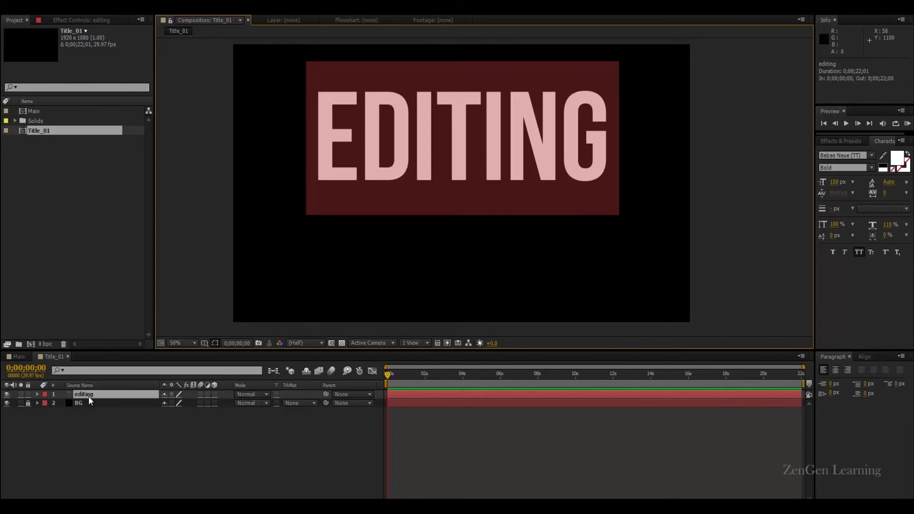
pyautogui.click(136, 425)
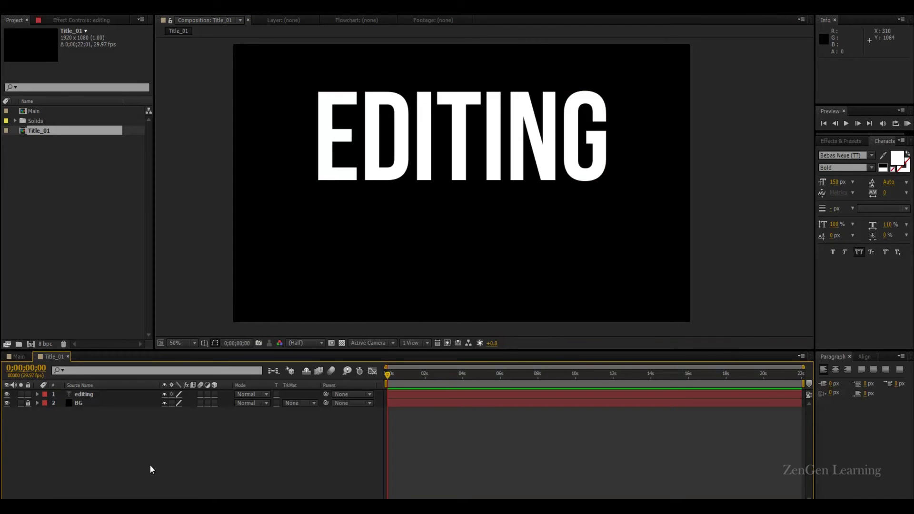
# Add an adjustment layer named CONTROLLER to Title_01
pyautogui.hotkey('ctrl', 'alt', 'y')
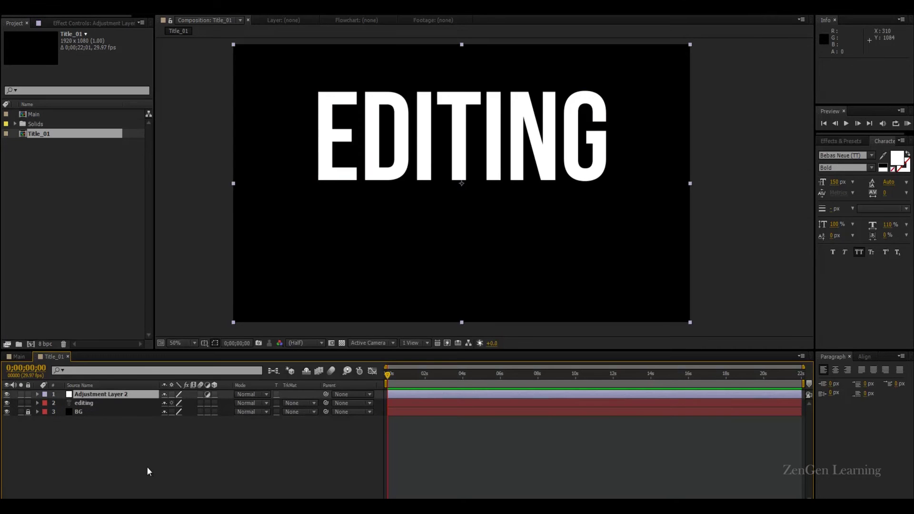
pyautogui.press('Return')
pyautogui.write('CONTRO')
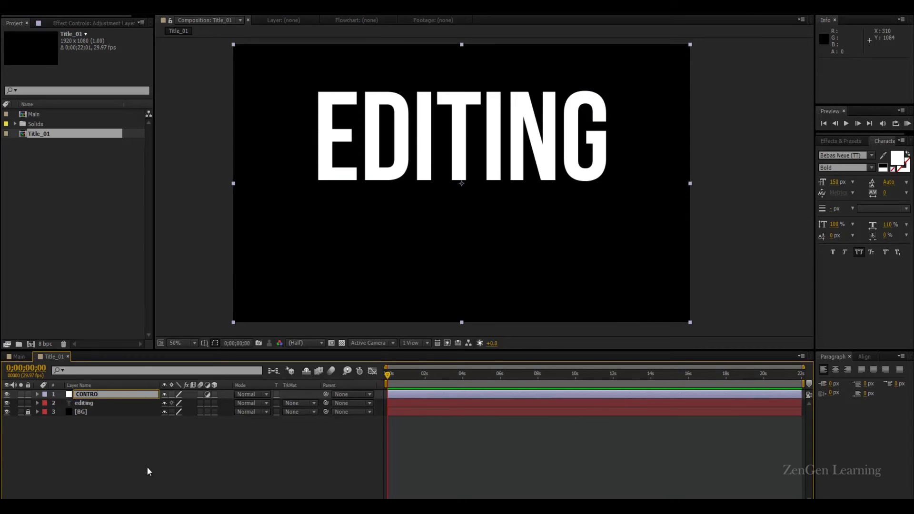
pyautogui.write('LLER')
pyautogui.press('Return')
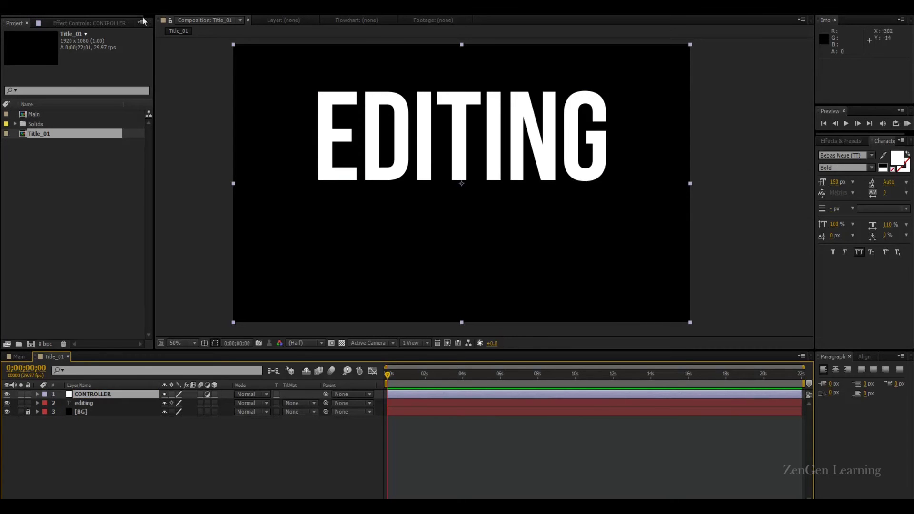
# Apply an Expression Controls Slider Control effect to CONTROLLER
pyautogui.click(100, 5)
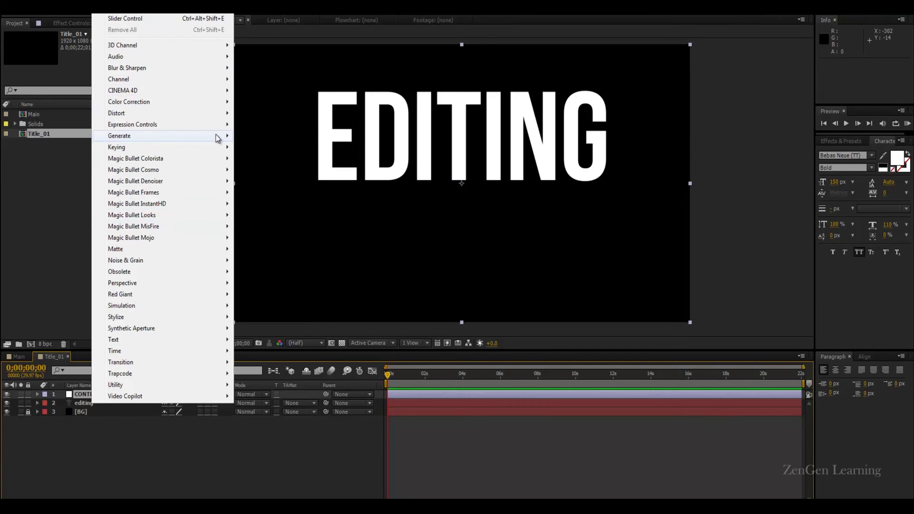
pyautogui.moveTo(217, 137)
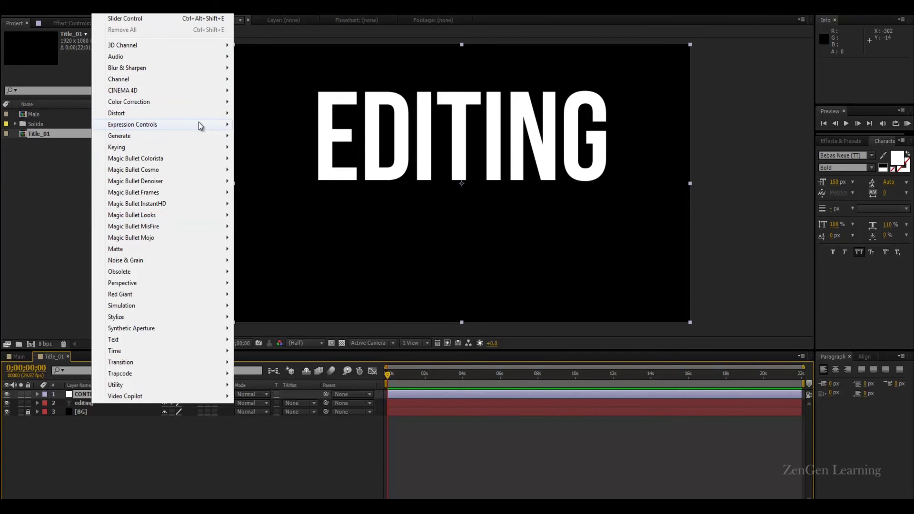
pyautogui.moveTo(199, 125)
pyautogui.click(264, 192)
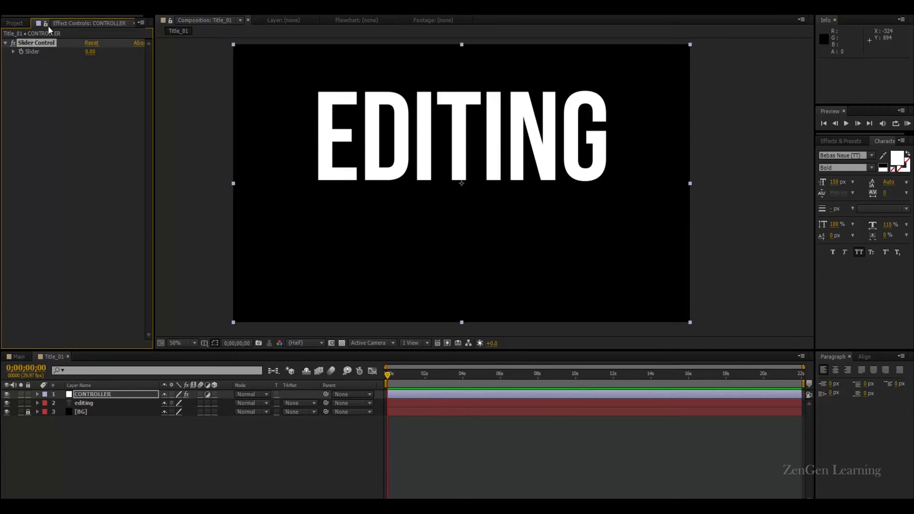
pyautogui.click(84, 404)
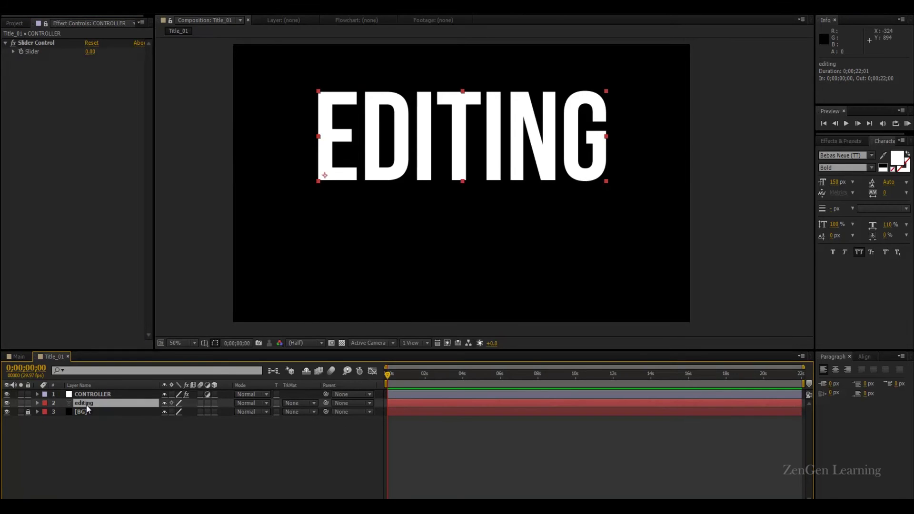
# Give the editing layer's Rotation a wiggle(50, …) expression linked to the CONTROLLER Slider
pyautogui.press('r')
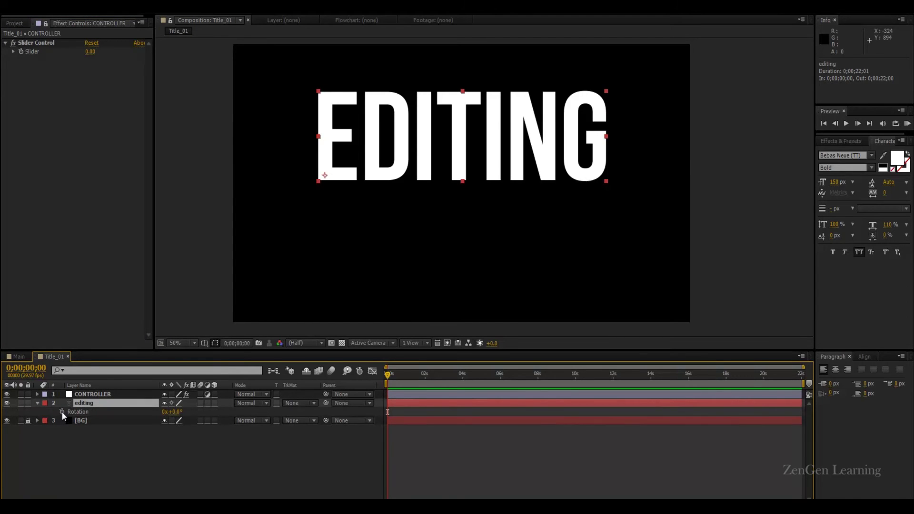
pyautogui.keyDown('alt'); pyautogui.click(62, 412); pyautogui.keyUp('alt')
pyautogui.write('wiggle(')
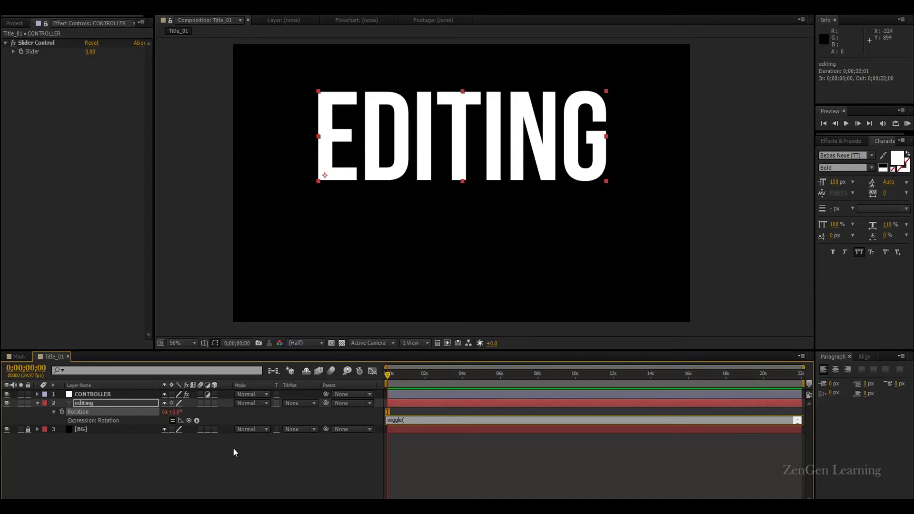
pyautogui.write('50,')
pyautogui.moveTo(189, 420); pyautogui.dragTo(39, 52)
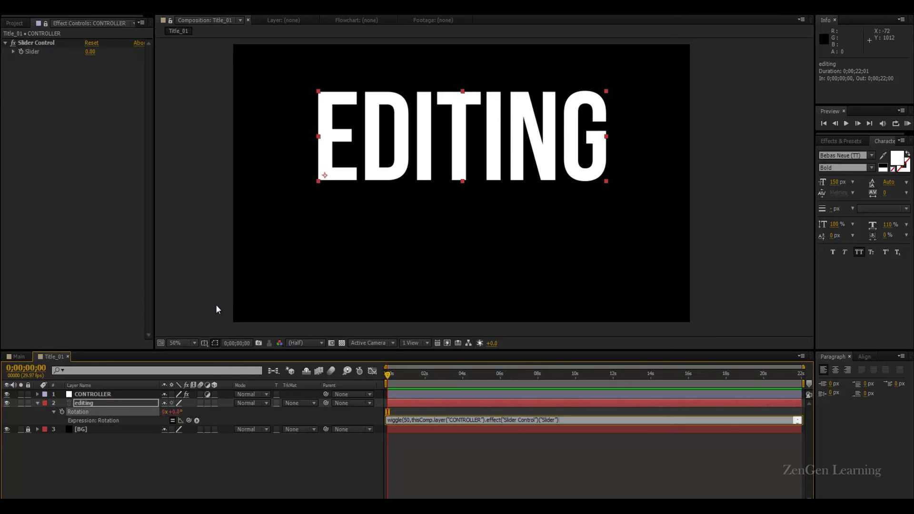
pyautogui.click(330, 485)
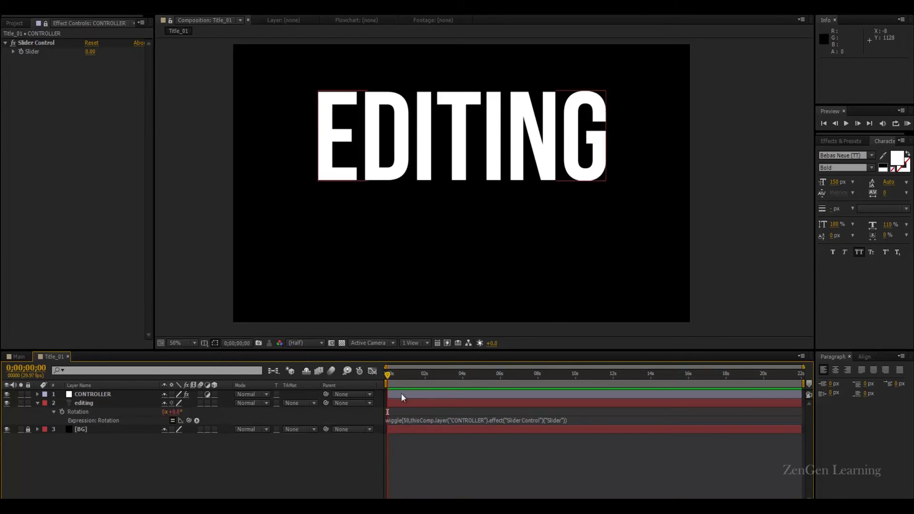
pyautogui.moveTo(396, 374); pyautogui.dragTo(247, 378)
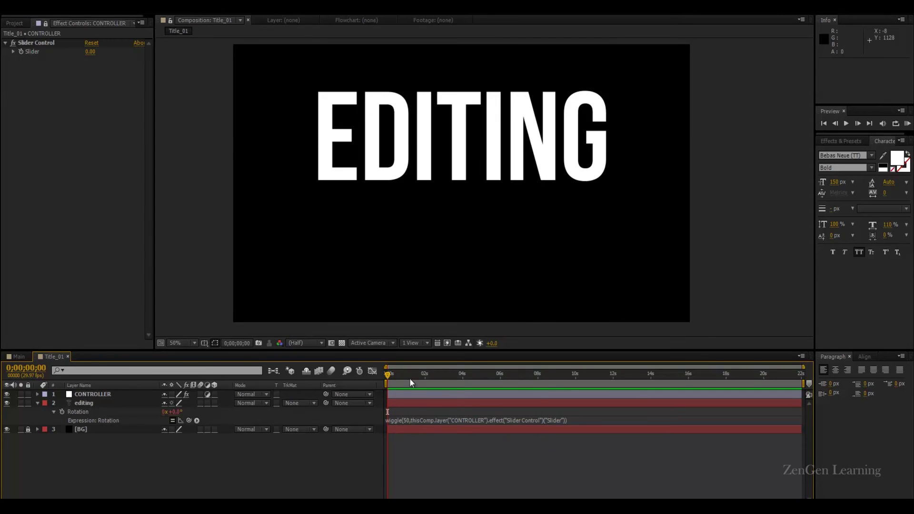
# Set the CONTROLLER Slider value to 10 at frame 0
pyautogui.press('=')
pyautogui.press('=')
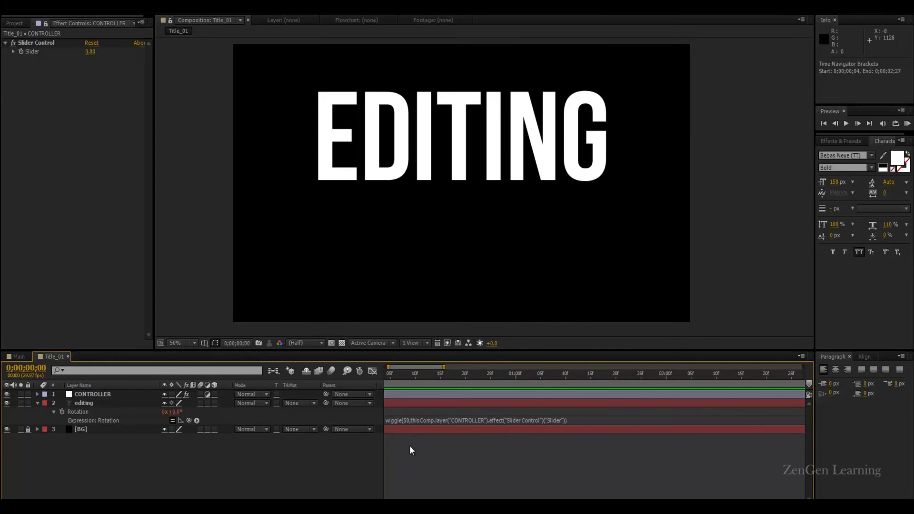
pyautogui.hscroll(-1, 412, 450)
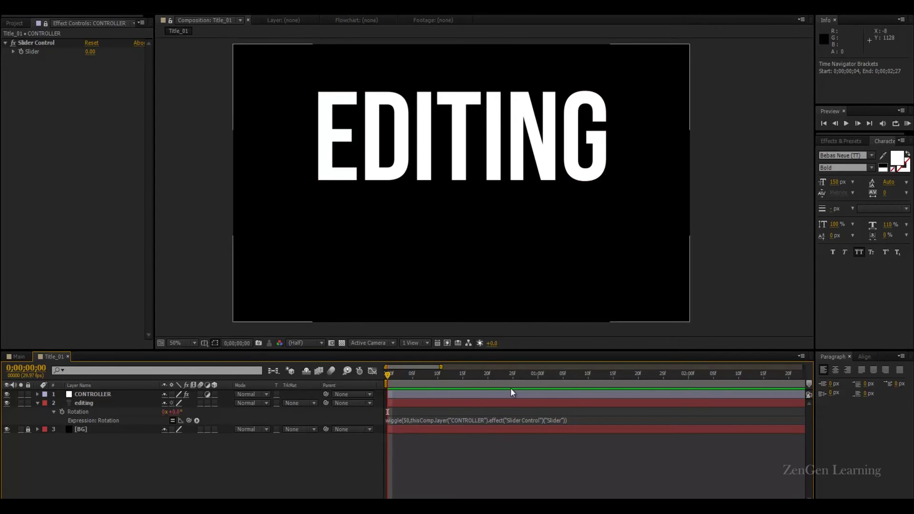
pyautogui.click(462, 377)
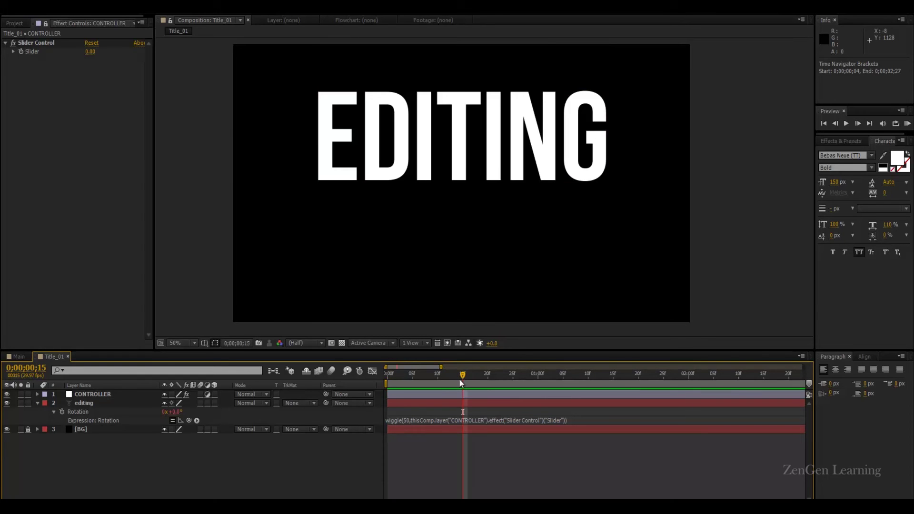
pyautogui.click(104, 393)
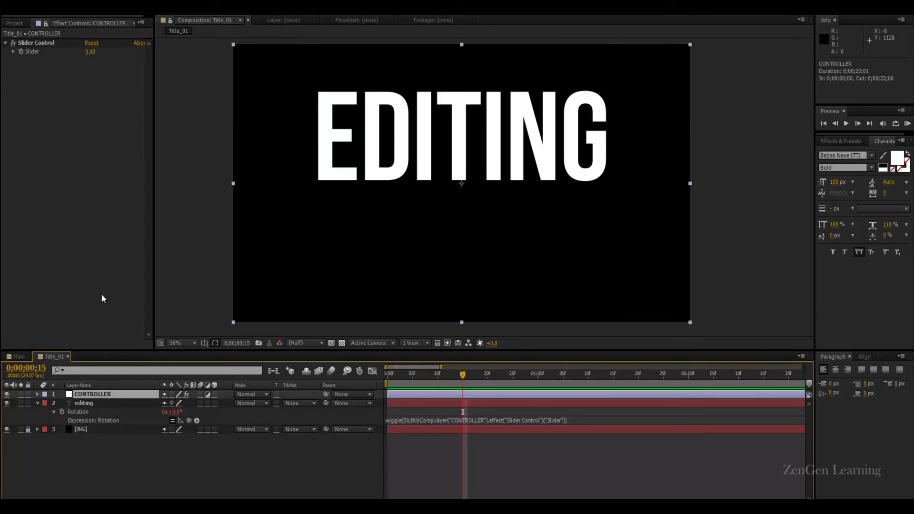
pyautogui.click(20, 52)
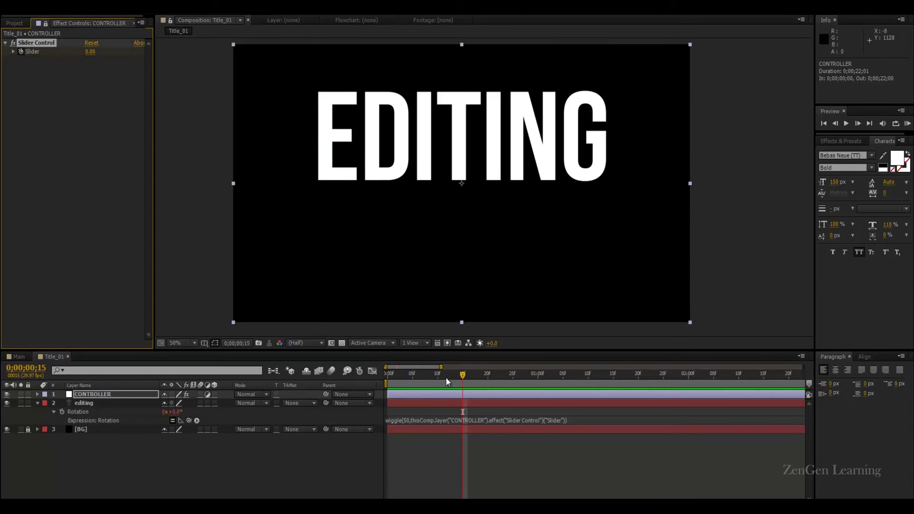
pyautogui.moveTo(445, 377); pyautogui.dragTo(372, 377)
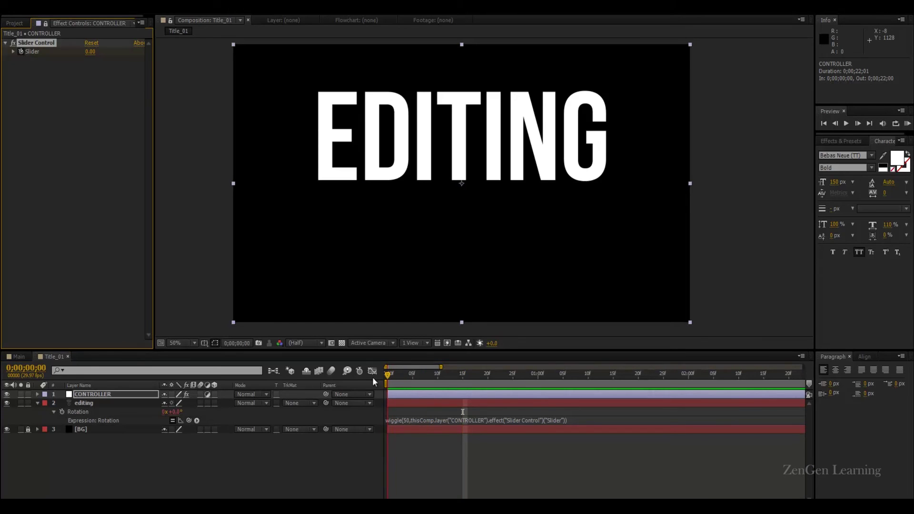
pyautogui.click(92, 53)
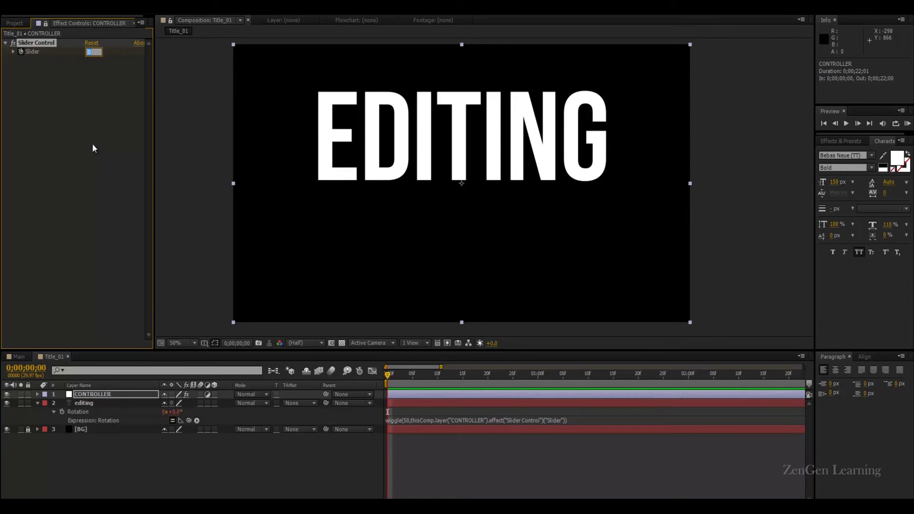
pyautogui.write('10')
pyautogui.press('Return')
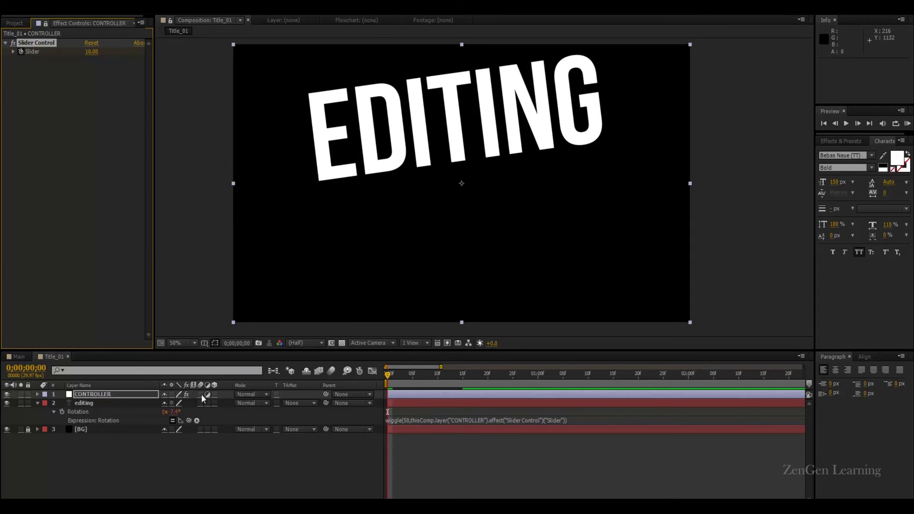
# Enable motion blur for the editing layer and the composition
pyautogui.click(112, 396)
pyautogui.click(130, 405)
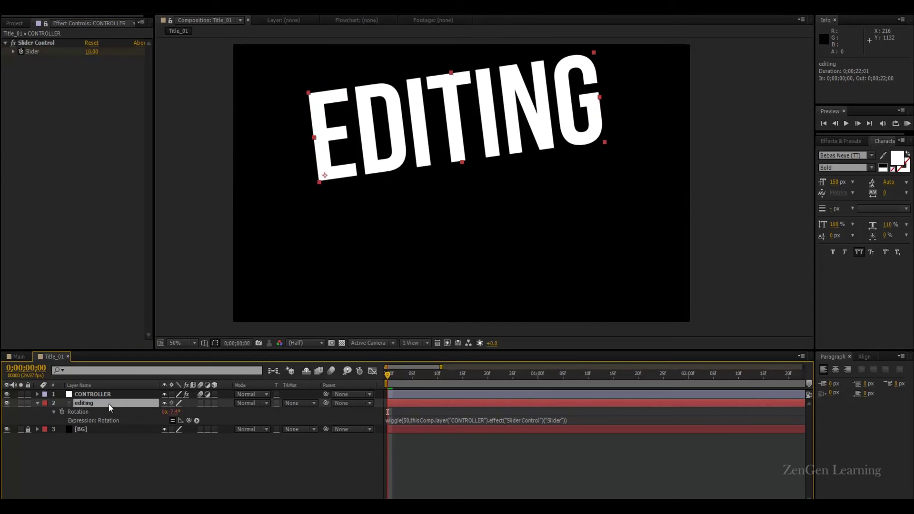
pyautogui.click(200, 394)
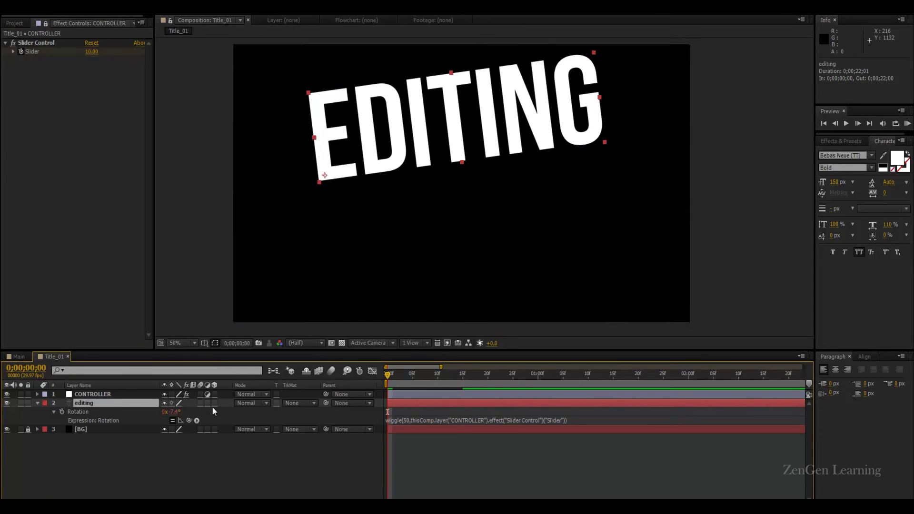
pyautogui.click(332, 371)
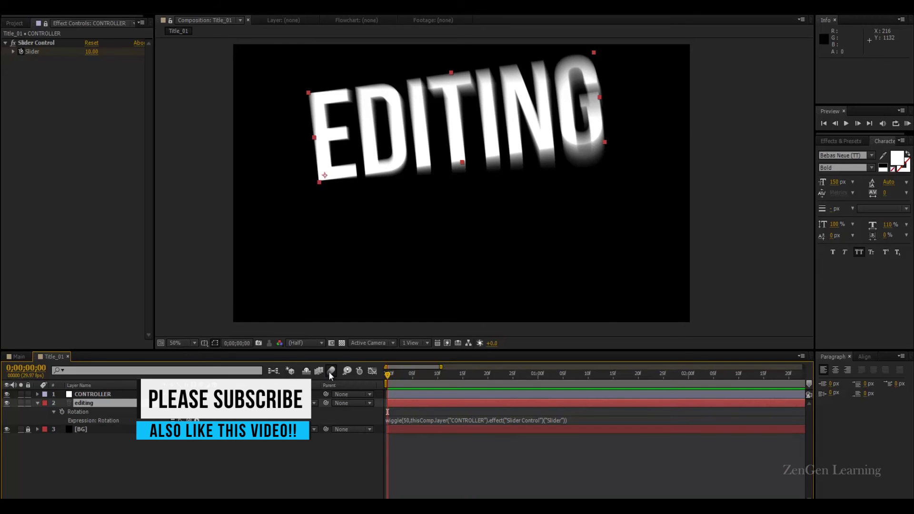
# Reveal and select both CONTROLLER Slider keyframes
pyautogui.click(124, 395)
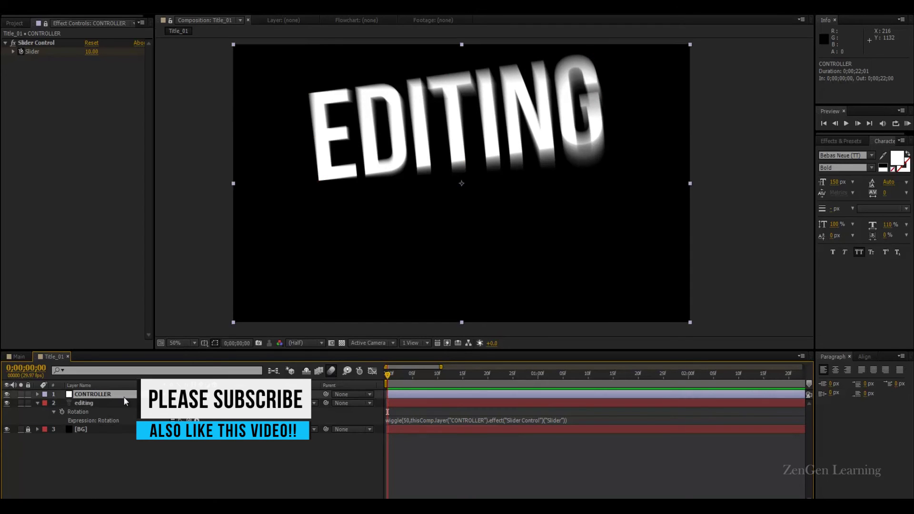
pyautogui.press('u')
pyautogui.moveTo(497, 405); pyautogui.dragTo(376, 419)
# Easy Ease the Slider keyframes with a steep-start speed curve and preview the animation
pyautogui.click(372, 370)
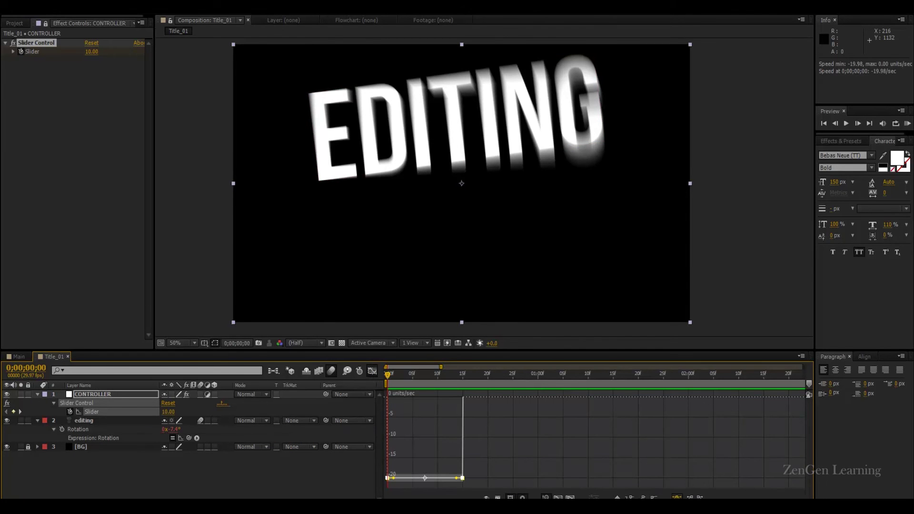
pyautogui.click(676, 497)
pyautogui.scroll(5, 432, 417)
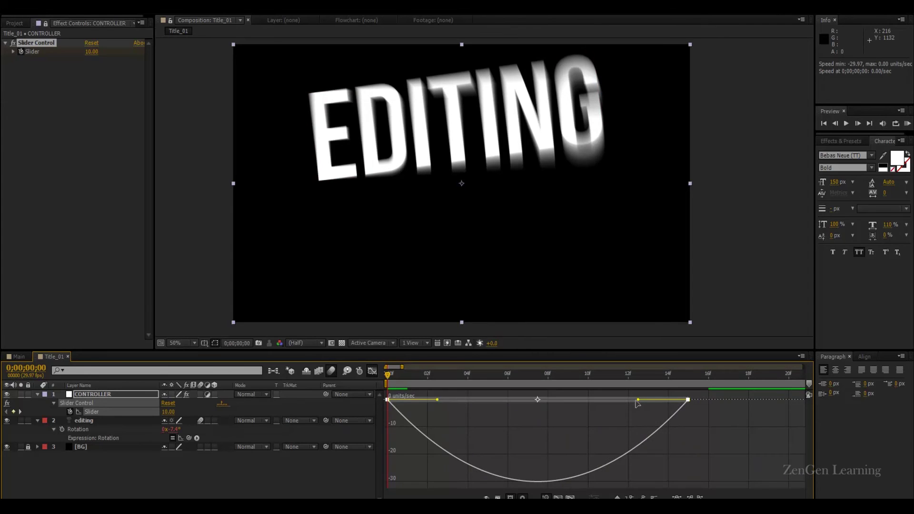
pyautogui.moveTo(635, 399); pyautogui.dragTo(398, 403)
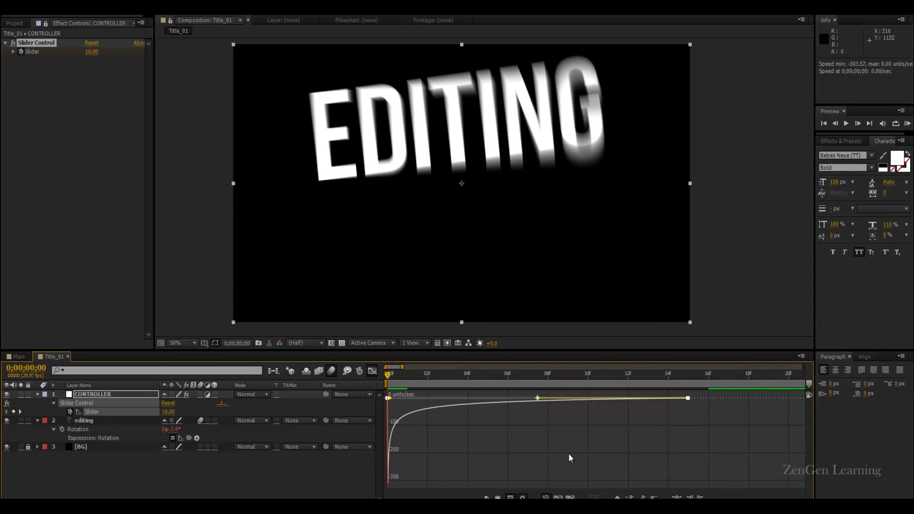
pyautogui.press('KP_0')
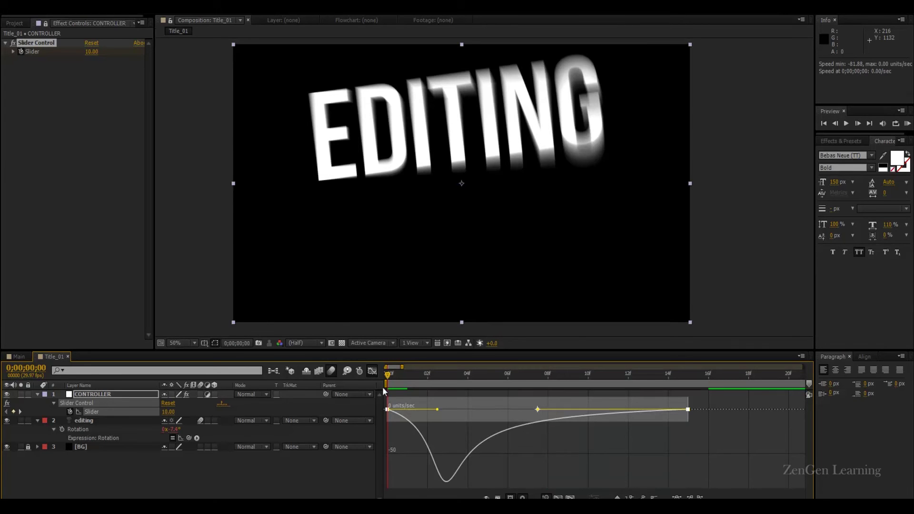
pyautogui.click(373, 371)
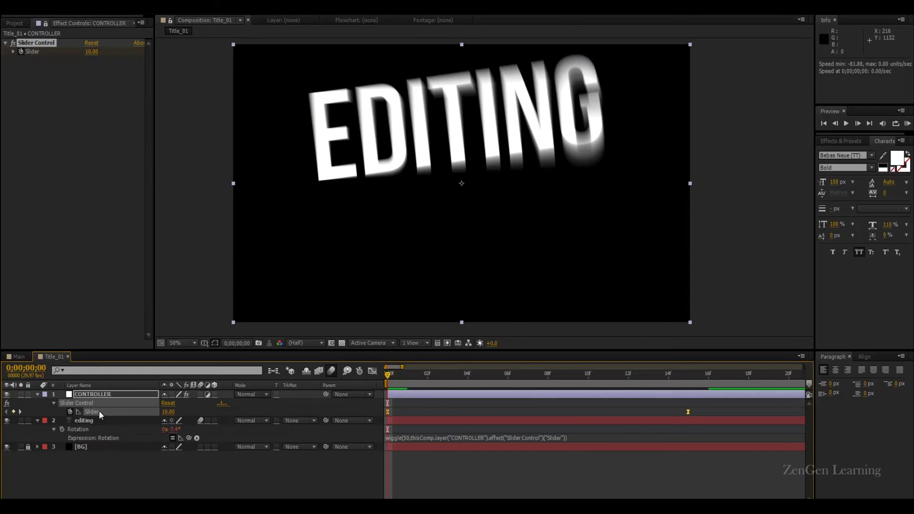
# Select the EDITING layer and go to frame 20, where the text stands straight
pyautogui.click(37, 395)
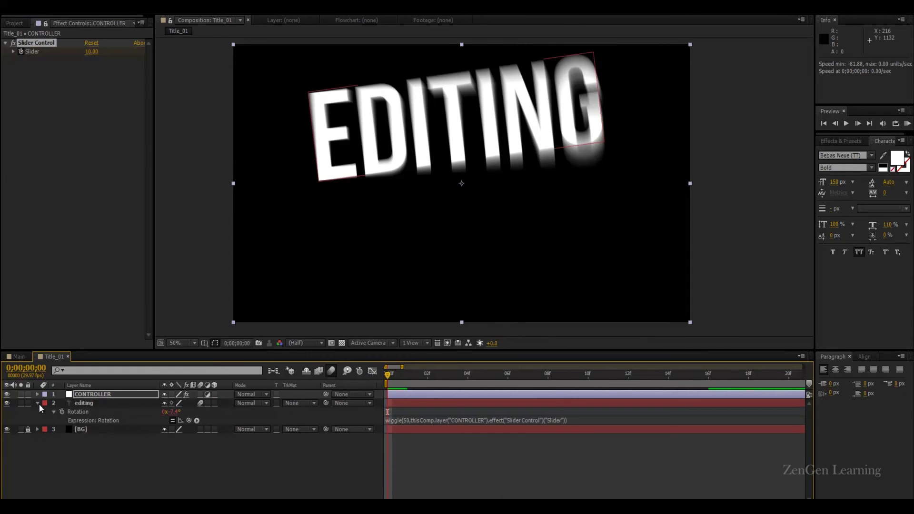
pyautogui.click(38, 403)
pyautogui.click(173, 464)
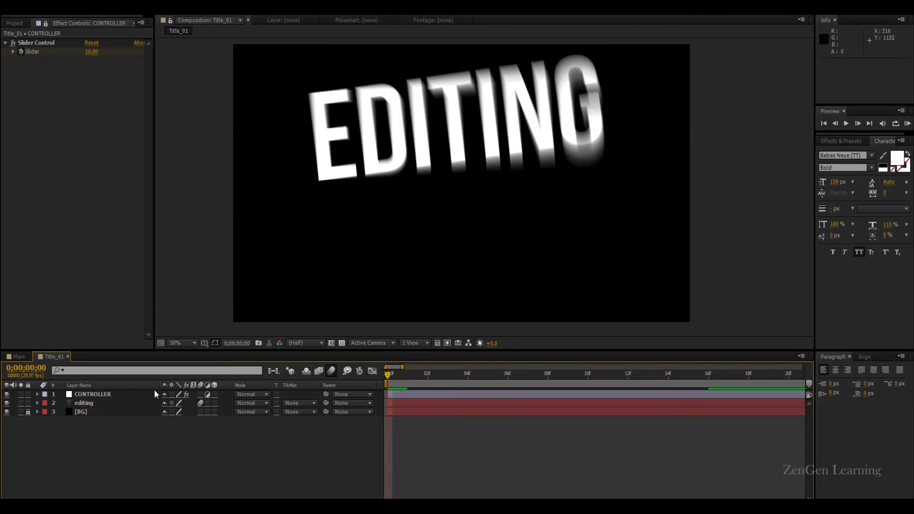
pyautogui.click(104, 402)
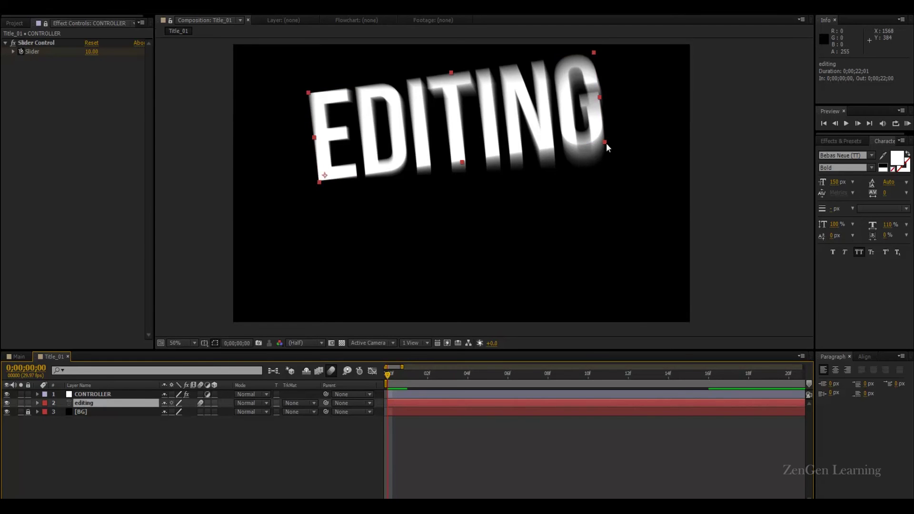
pyautogui.press('-')
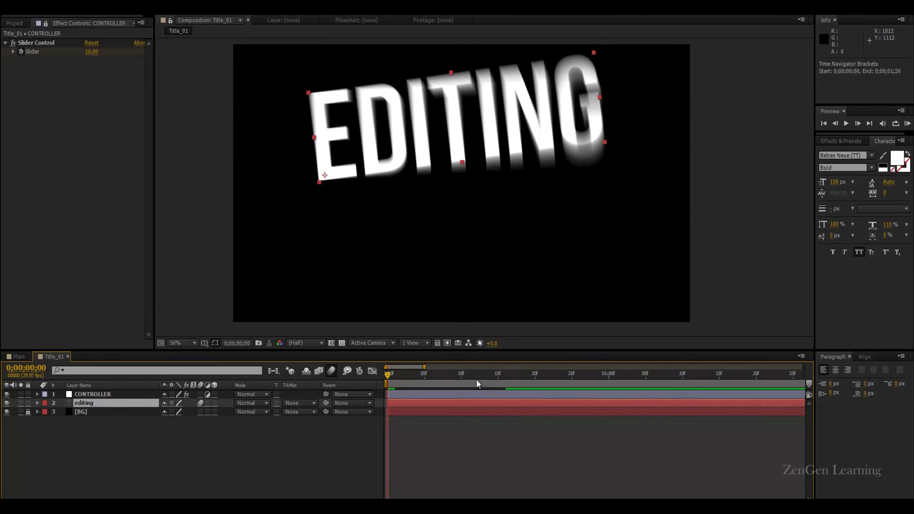
pyautogui.moveTo(476, 378); pyautogui.dragTo(535, 377)
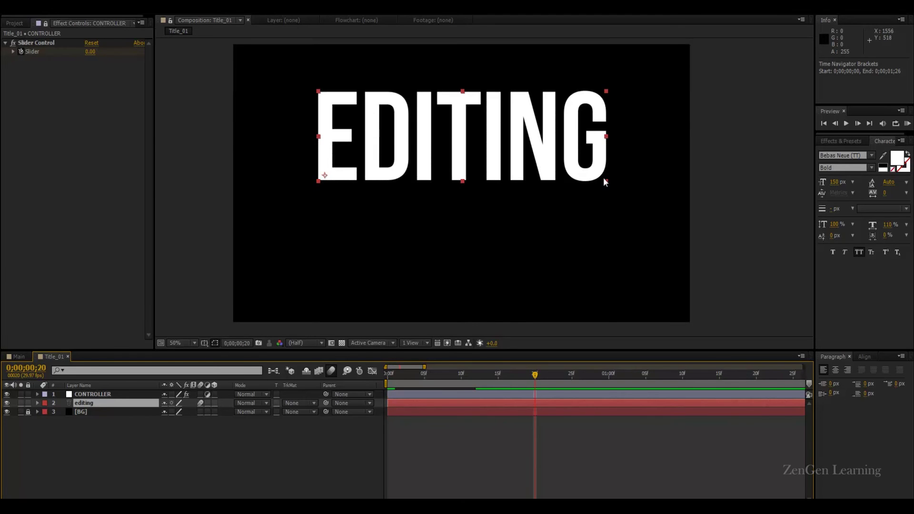
pyautogui.moveTo(604, 181)
pyautogui.mouseDown()
pyautogui.moveTo(460, 182)
pyautogui.moveTo(596, 182)
pyautogui.moveTo(578, 176)
pyautogui.moveTo(603, 185)
pyautogui.mouseUp()
pyautogui.hotkey('ctrl', 'z')
# Try a duplicate of the EDITING layer, then undo and delete it
pyautogui.hotkey('ctrl', 'd')
pyautogui.moveTo(467, 149); pyautogui.dragTo(466, 251)
pyautogui.hotkey('ctrl', 'z')
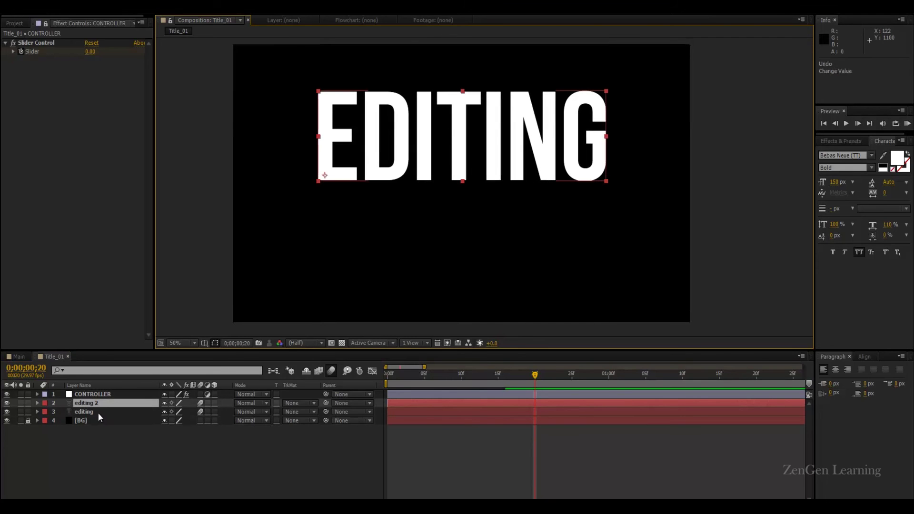
pyautogui.press('Delete')
# Shrink the EDITING text to label size and move it upward
pyautogui.click(95, 406)
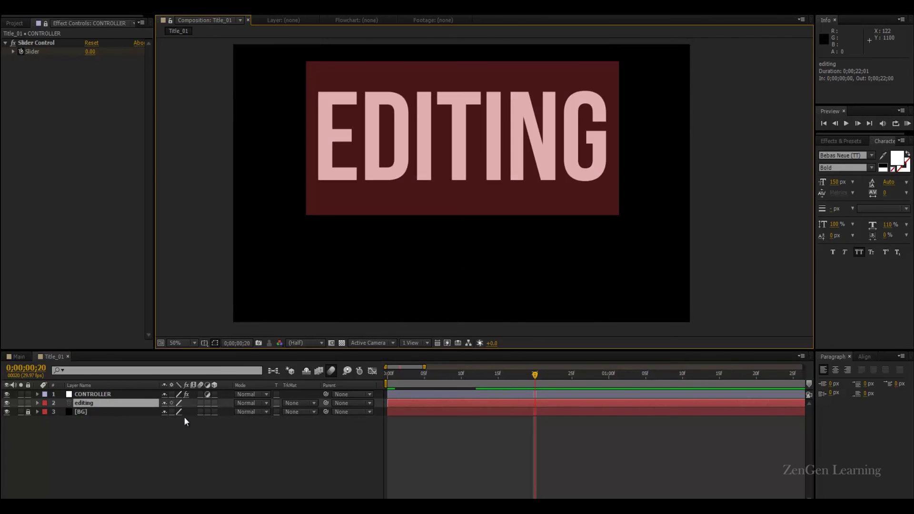
pyautogui.click(334, 418)
pyautogui.click(124, 402)
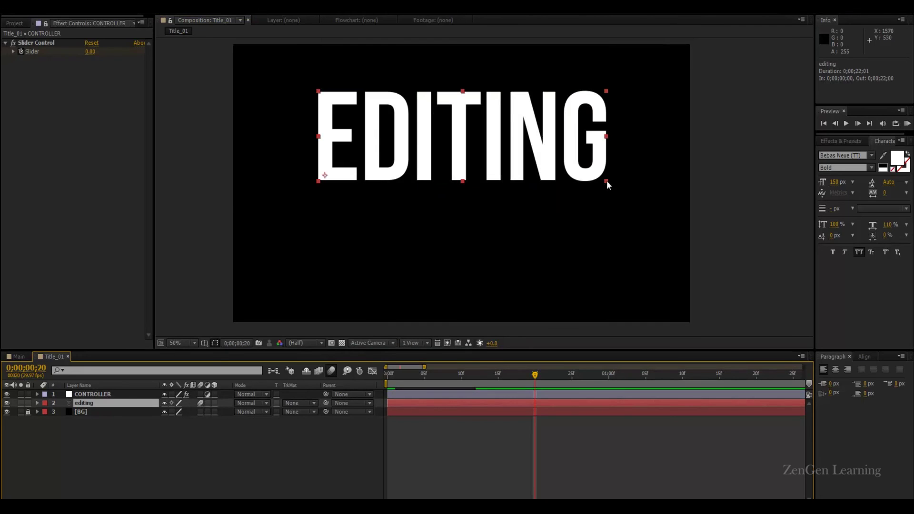
pyautogui.moveTo(607, 185); pyautogui.dragTo(429, 138)
pyautogui.moveTo(391, 165); pyautogui.dragTo(637, 207)
# Duplicate the label, place the large copy below, and retype it as TJSTYLE
pyautogui.hotkey('ctrl', 'd')
pyautogui.moveTo(527, 162); pyautogui.dragTo(524, 197)
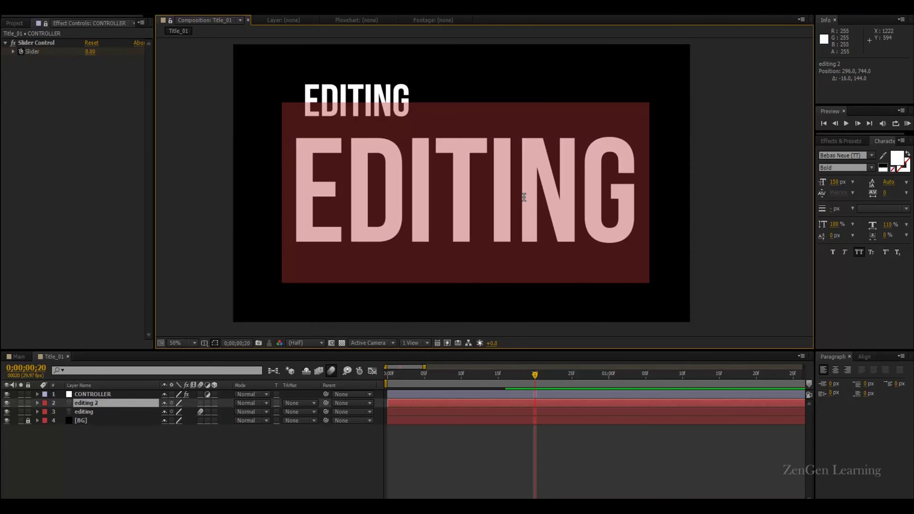
pyautogui.write('TJSTYLE')
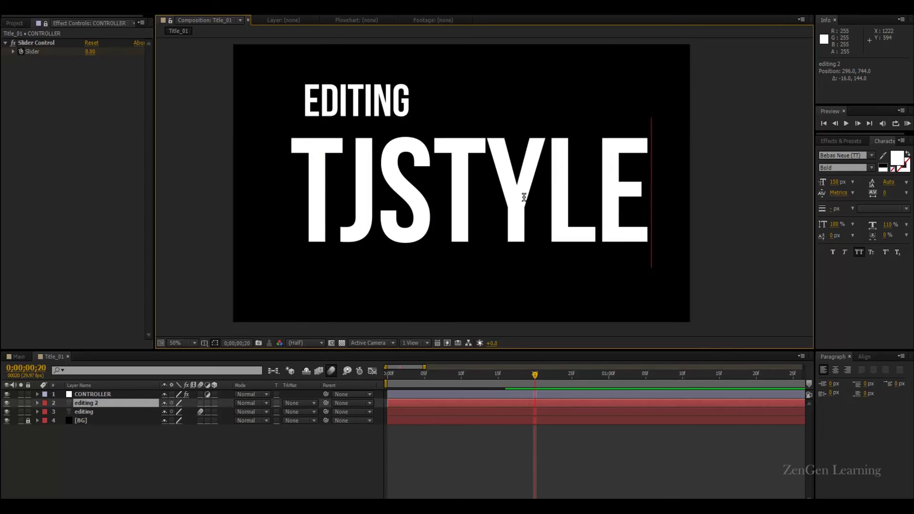
pyautogui.press('KP_Enter')
pyautogui.moveTo(522, 202); pyautogui.dragTo(517, 213)
# Lock the CONTROLLER layer and bring the EDITING label closer to TJSTYLE
pyautogui.click(104, 394)
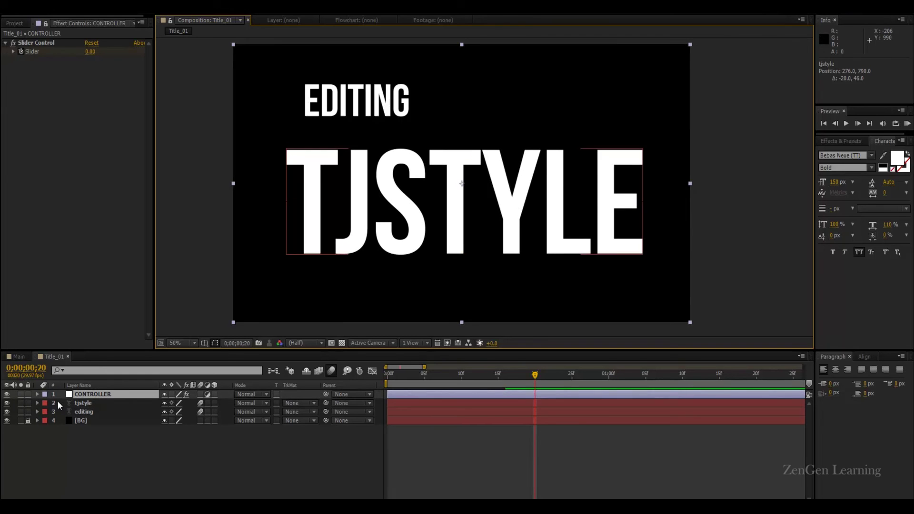
pyautogui.click(28, 394)
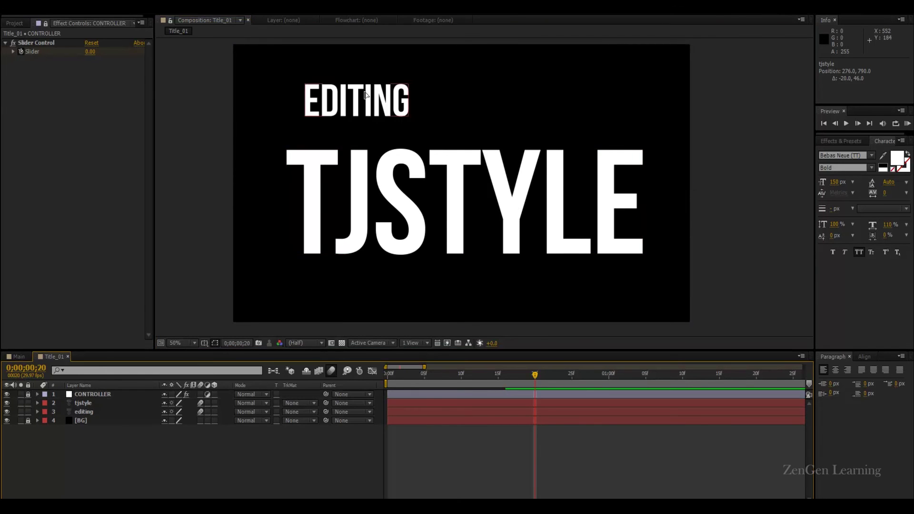
pyautogui.moveTo(383, 107); pyautogui.dragTo(376, 122)
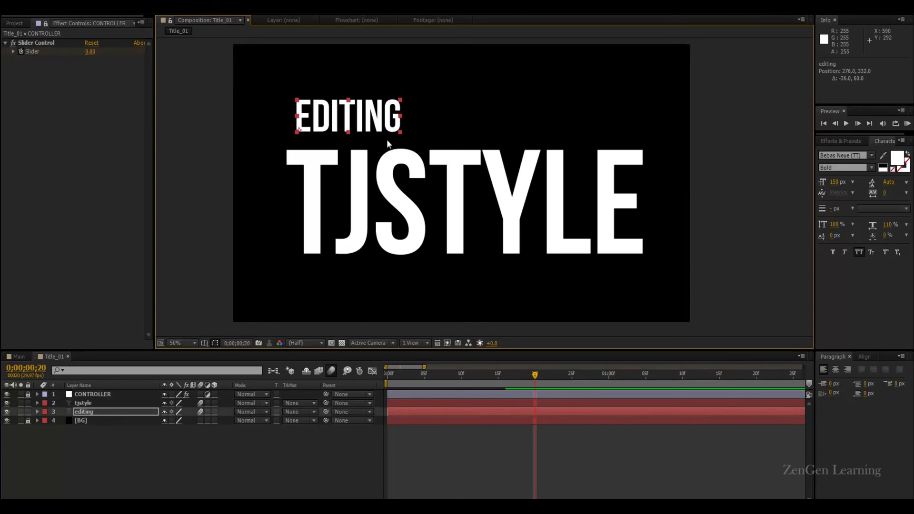
# Preview the Title_01 animation at half resolution with the whole comp in view
pyautogui.keyDown('shift'); pyautogui.click(457, 213); pyautogui.keyUp('shift')
pyautogui.press(',')
pyautogui.press(',')
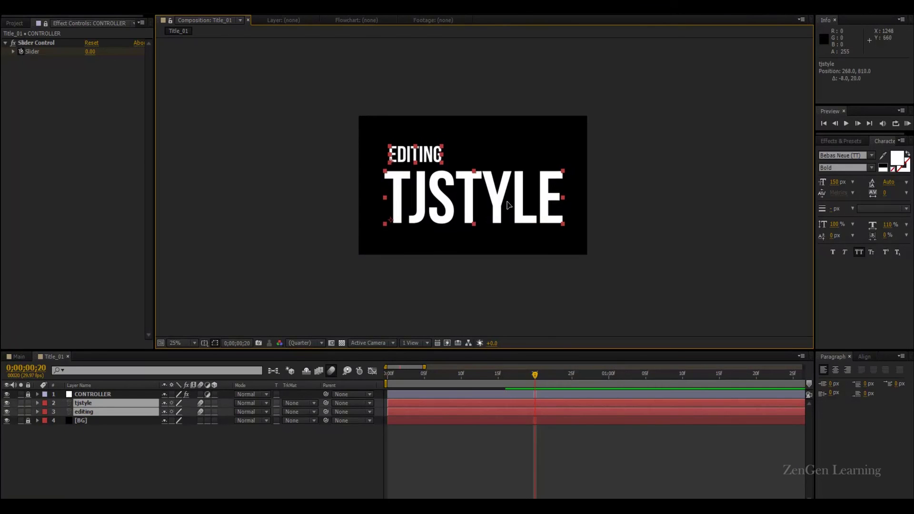
pyautogui.click(592, 197)
pyautogui.press('.')
pyautogui.press('.')
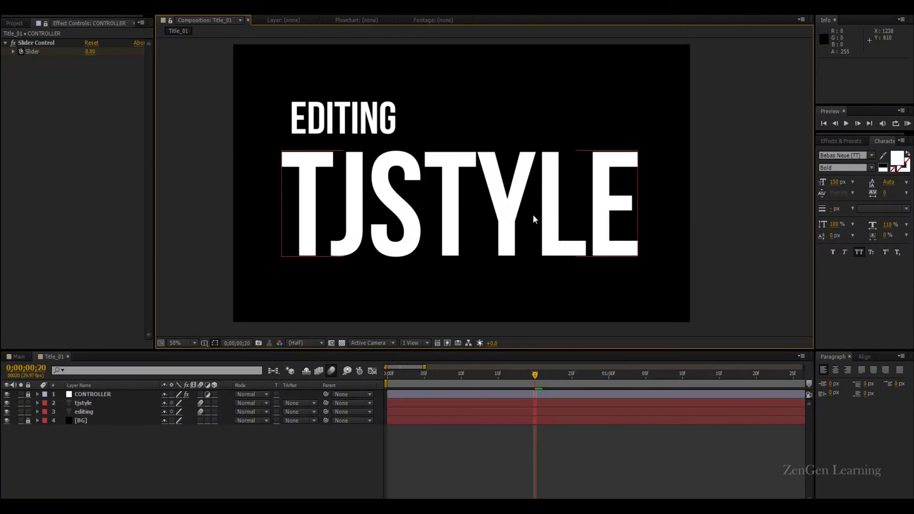
pyautogui.press('space')
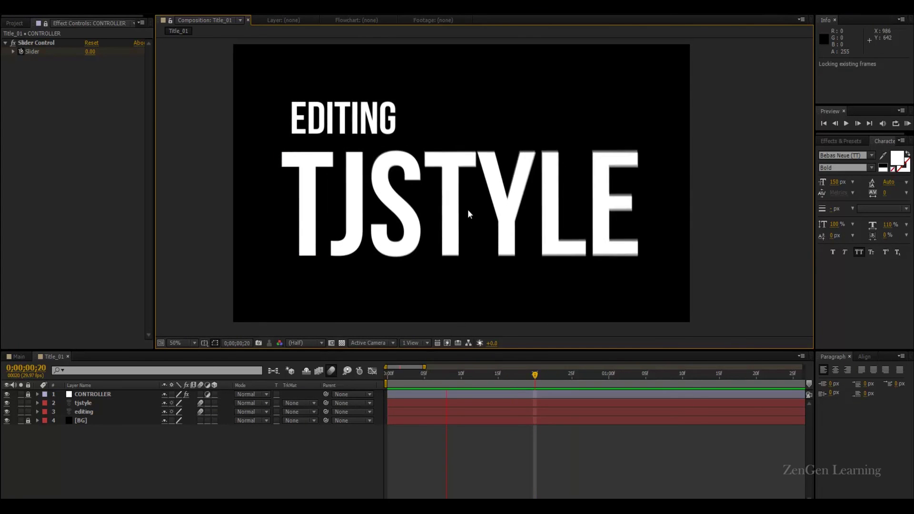
pyautogui.press('space')
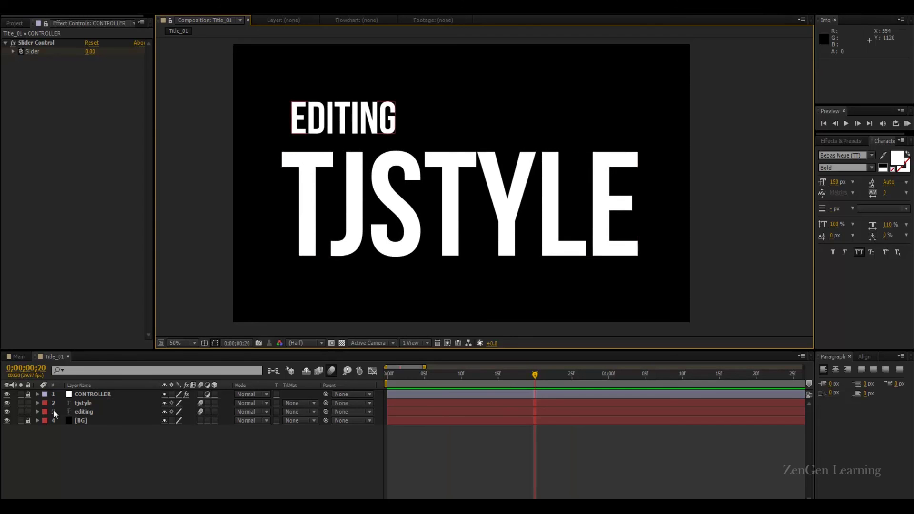
# Unlock CONTROLLER and reveal its animated Slider keyframes
pyautogui.click(28, 394)
pyautogui.click(89, 395)
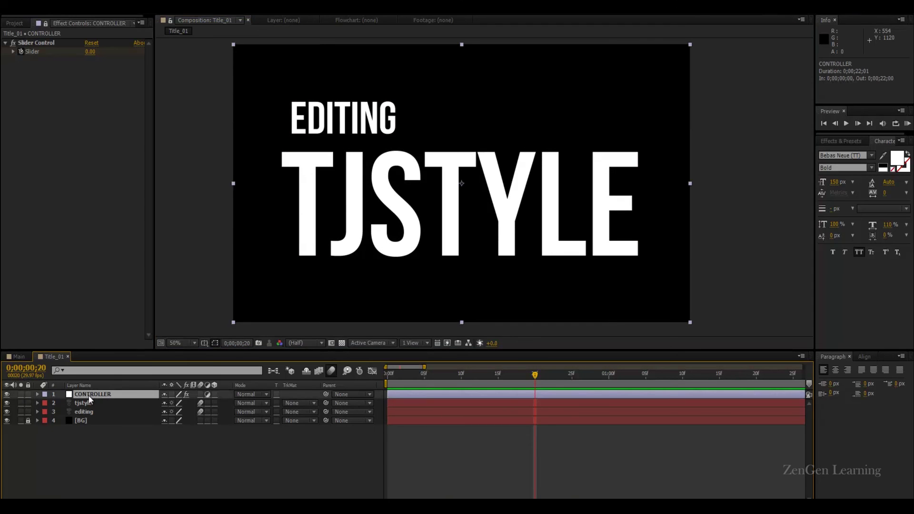
pyautogui.press('e')
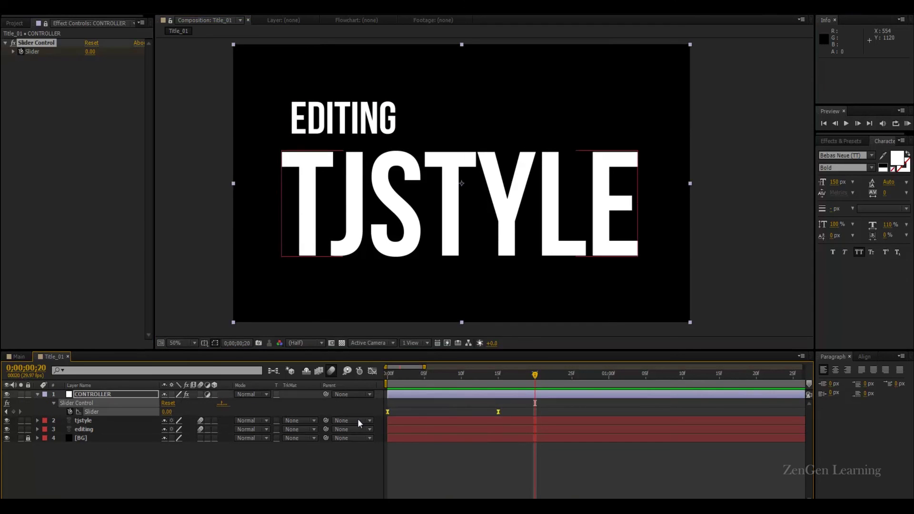
# Make both CONTROLLER Slider keyframes linear
pyautogui.moveTo(507, 406); pyautogui.dragTo(462, 413)
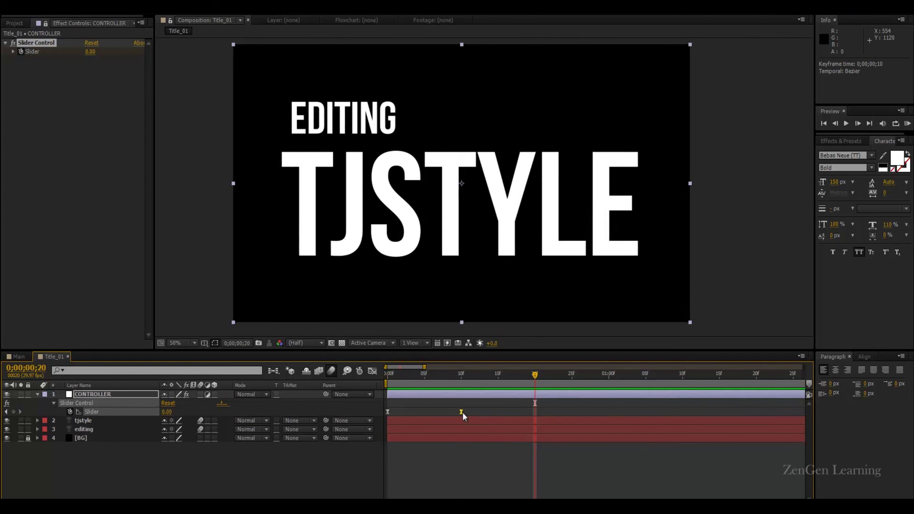
pyautogui.click(373, 370)
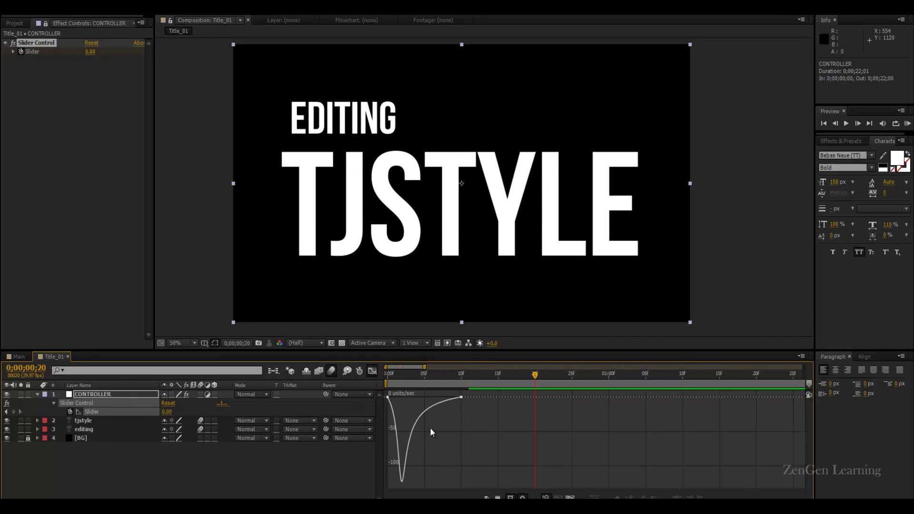
pyautogui.click(371, 371)
pyautogui.moveTo(496, 409); pyautogui.dragTo(395, 414)
pyautogui.keyDown('ctrl'); pyautogui.click(387, 411); pyautogui.keyUp('ctrl')
# Preview the linear motion, then apply Easy Ease In to the second Slider keyframe
pyautogui.press('KP_0')
pyautogui.press('space')
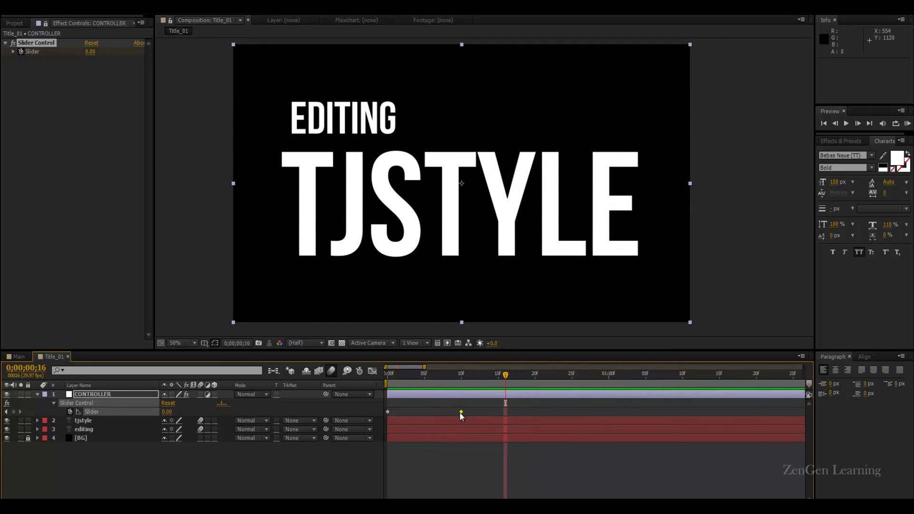
pyautogui.rightClick(461, 411)
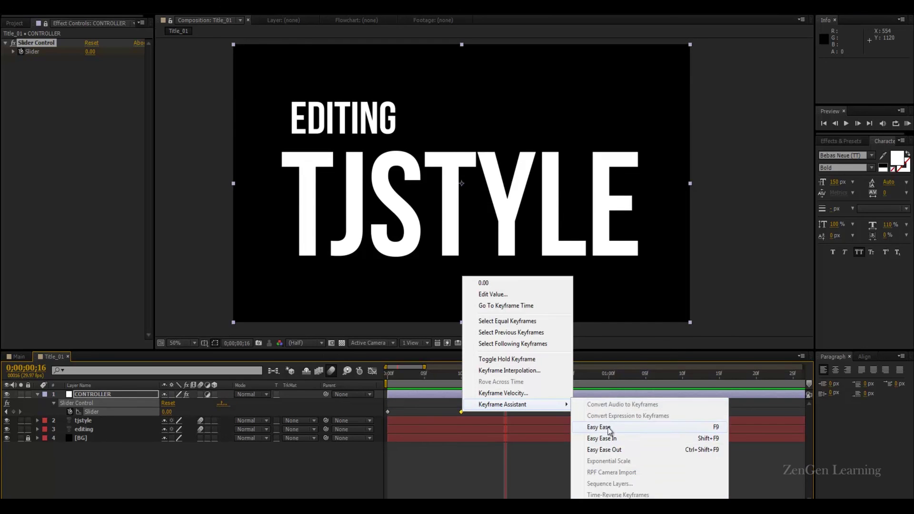
pyautogui.click(594, 446)
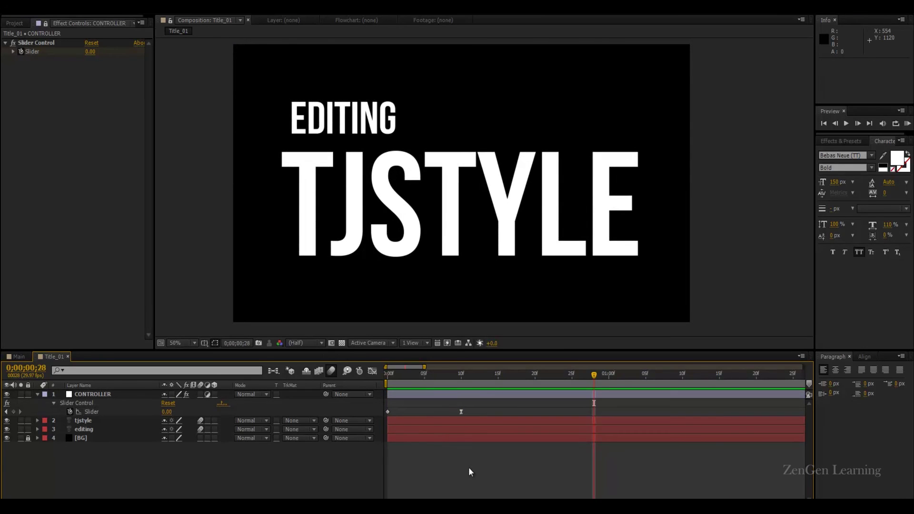
# Duplicate Title_01 in the Project panel to create Title_02 through Title_05
pyautogui.click(37, 394)
pyautogui.moveTo(105, 438); pyautogui.dragTo(51, 360)
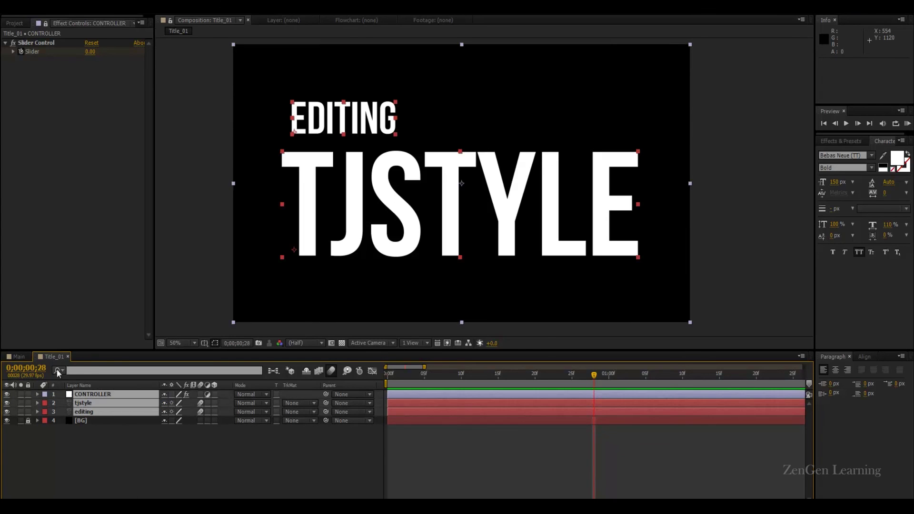
pyautogui.click(17, 23)
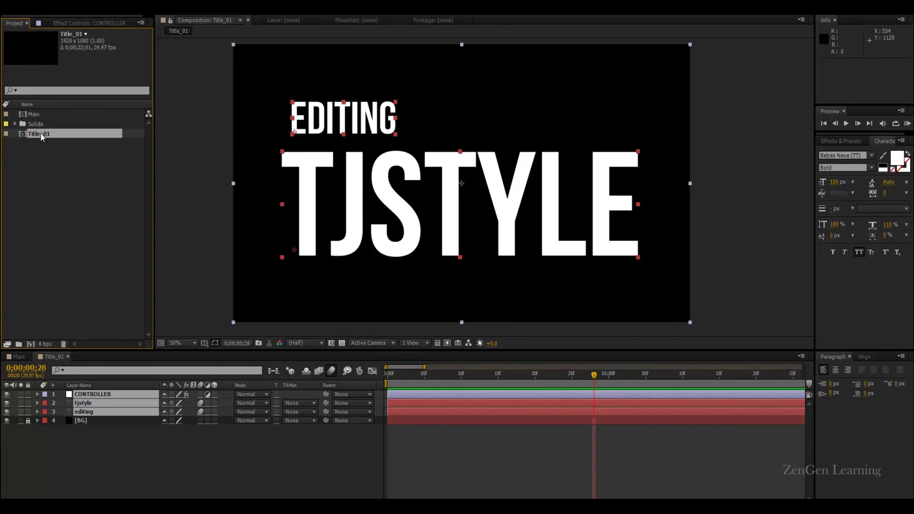
pyautogui.hotkey('ctrl', 'd')
pyautogui.hotkey('ctrl', 'd')
pyautogui.hotkey('ctrl', 'd')
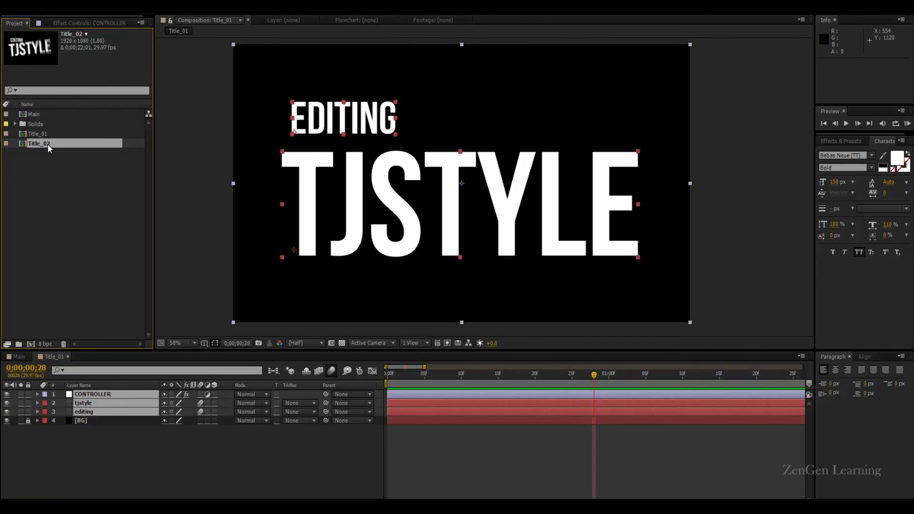
pyautogui.hotkey('ctrl', 'd')
# In Title_02, retype the EDITING label as CAMERA WORK and shrink it
pyautogui.doubleClick(47, 145)
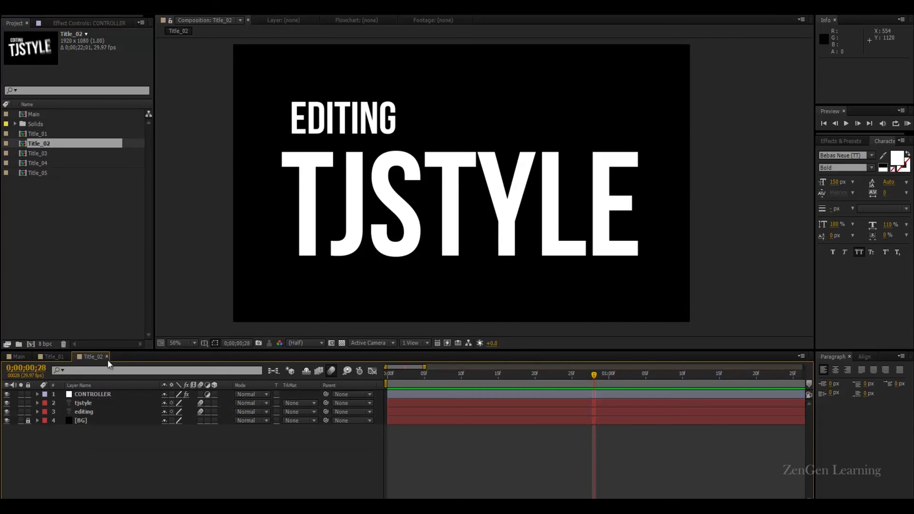
pyautogui.click(90, 404)
pyautogui.click(81, 412)
pyautogui.doubleClick(87, 412)
pyautogui.write('CAMER')
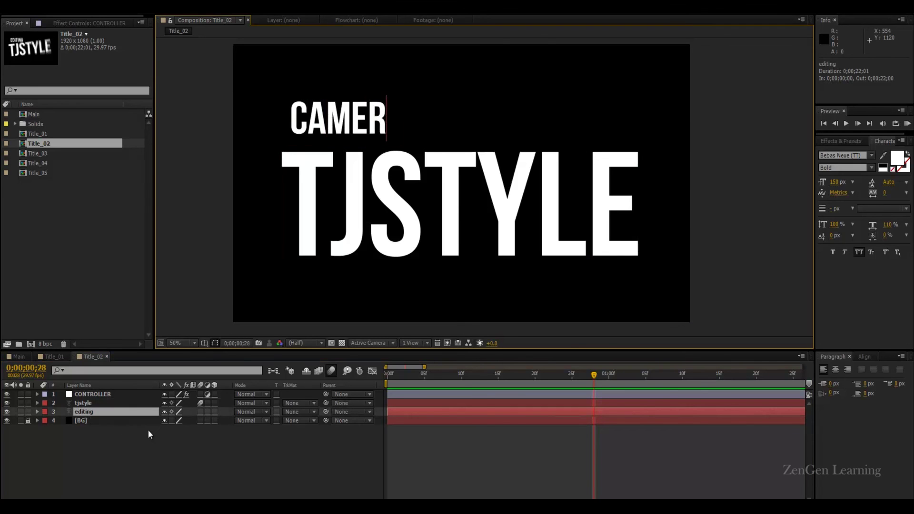
pyautogui.write('A WORK')
pyautogui.press('KP_Enter')
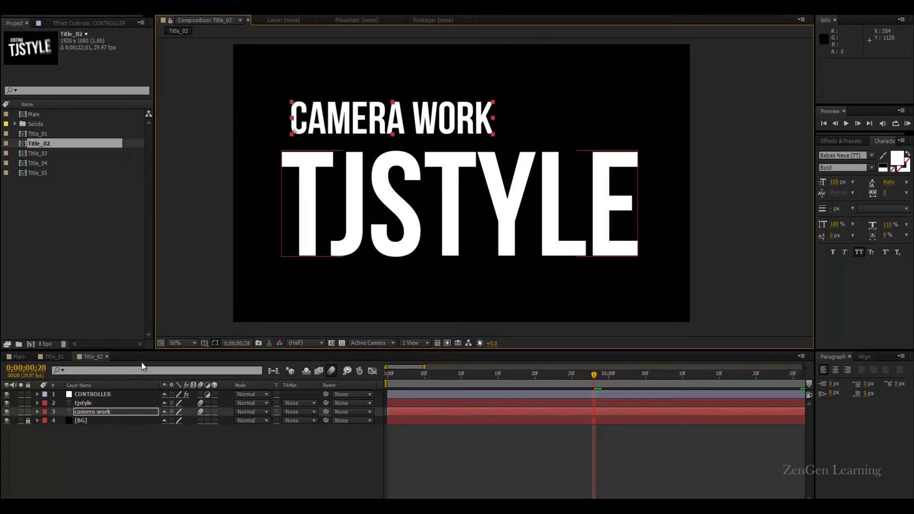
pyautogui.moveTo(493, 134); pyautogui.dragTo(420, 135)
# Replace the TJSTYLE name in Title_02 with the camera operator's first name
pyautogui.doubleClick(397, 203)
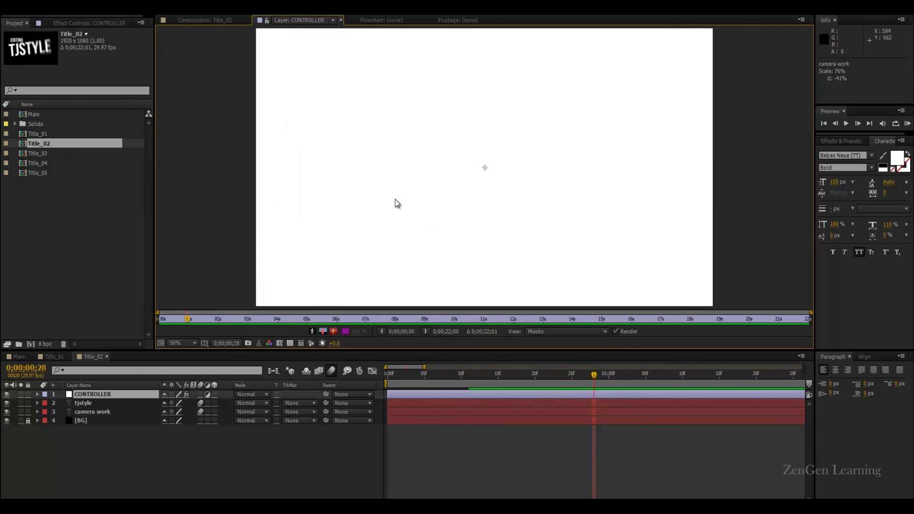
pyautogui.click(214, 22)
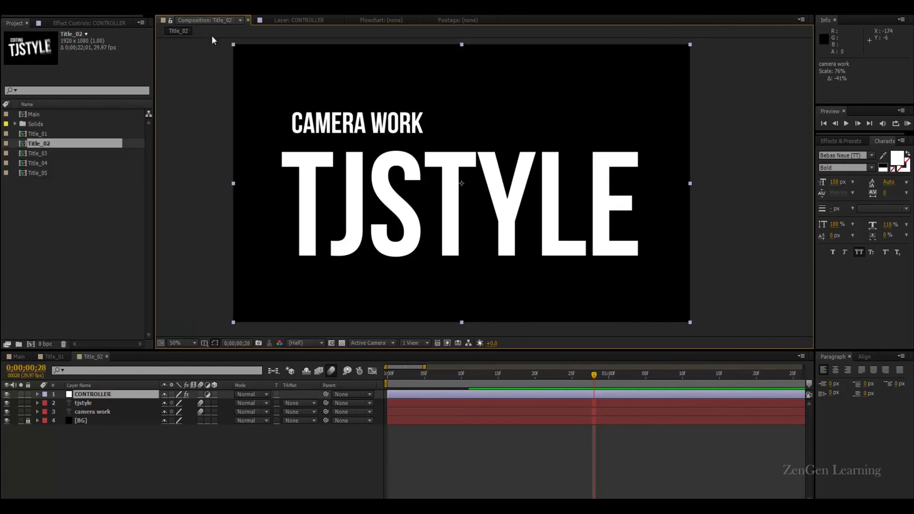
pyautogui.click(101, 404)
pyautogui.write('andy')
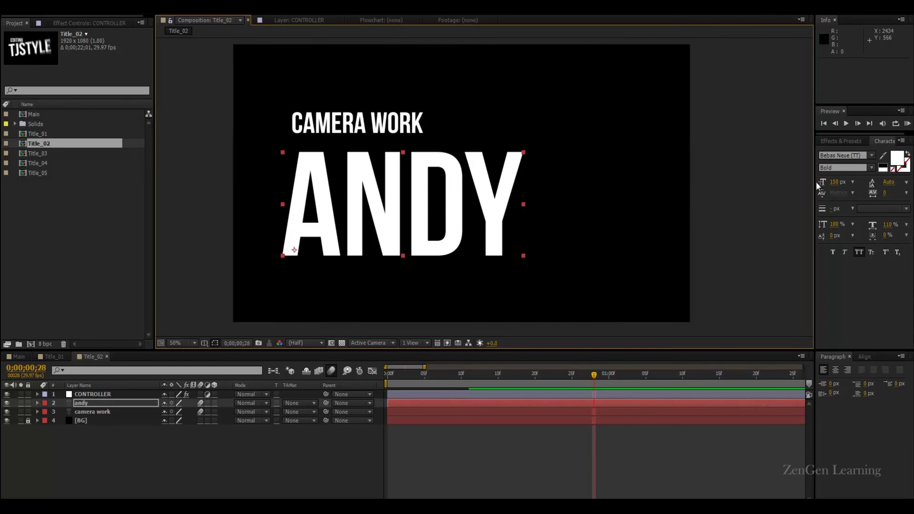
# Place Title_01 and Title_02 into Main, with Title_02 starting at 17 frames
pyautogui.click(21, 356)
pyautogui.keyDown('shift'); pyautogui.click(45, 133); pyautogui.keyUp('shift')
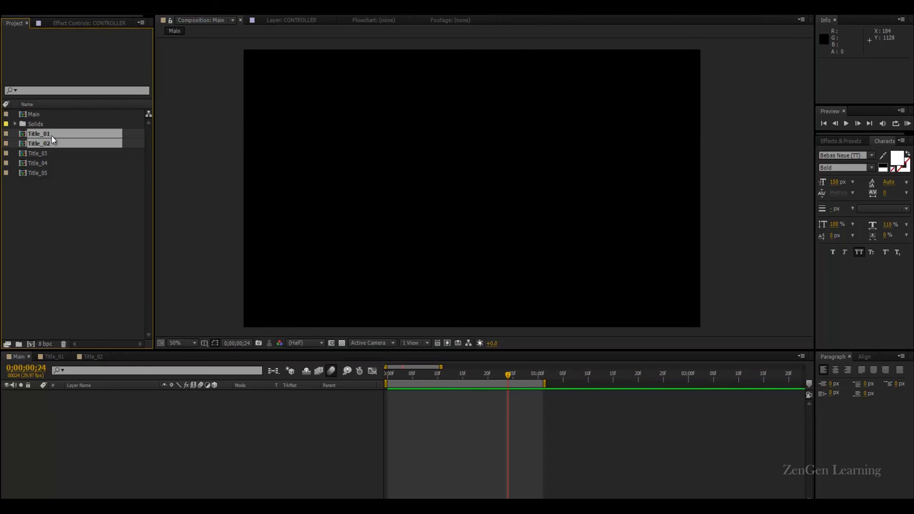
pyautogui.moveTo(52, 136); pyautogui.dragTo(203, 425)
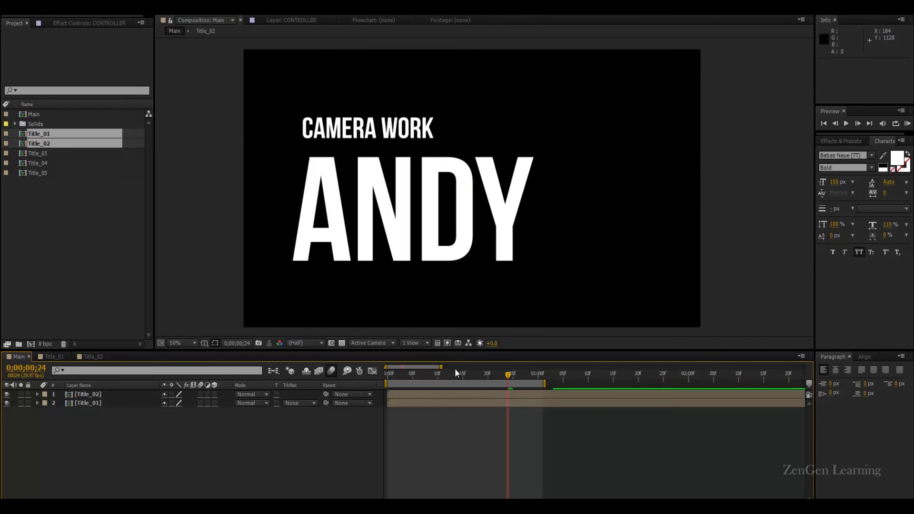
pyautogui.moveTo(402, 393); pyautogui.dragTo(487, 393)
pyautogui.click(432, 373)
pyautogui.moveTo(432, 373); pyautogui.dragTo(604, 393)
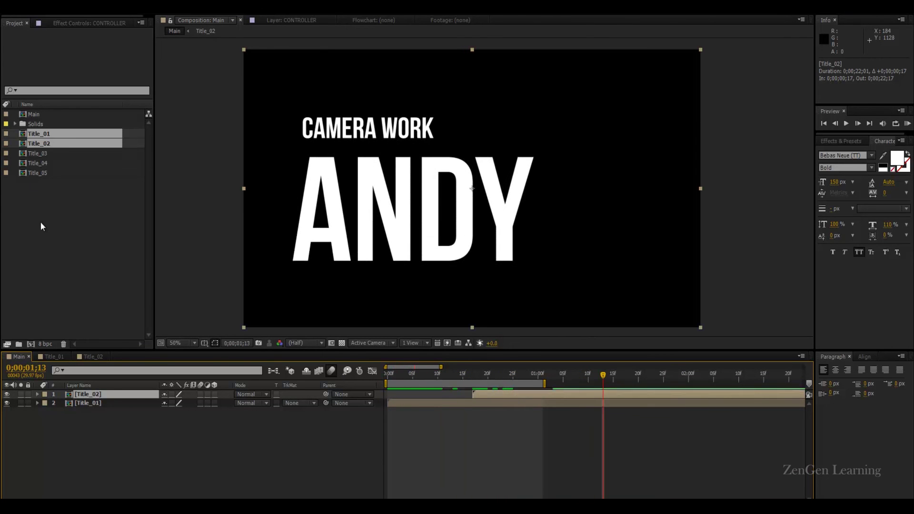
# Glance at Title_03, then return to Main and fit the full duration in the timeline
pyautogui.doubleClick(49, 153)
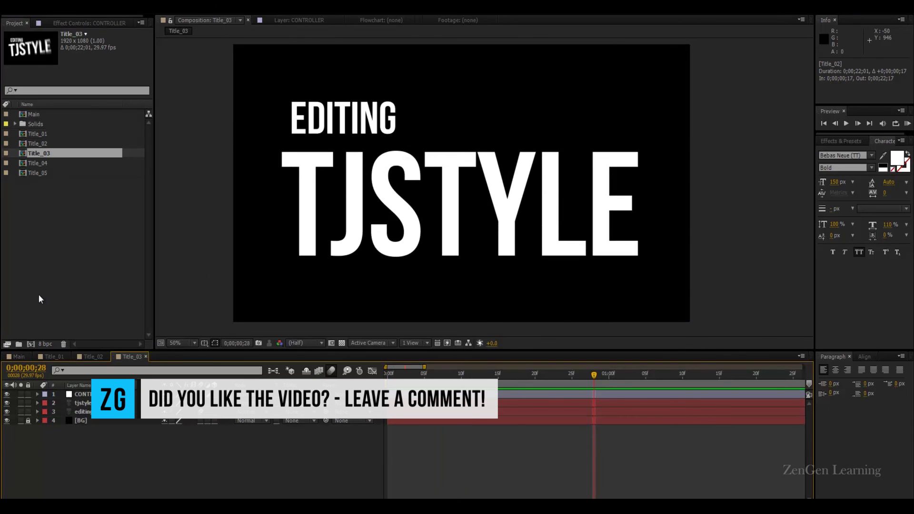
pyautogui.click(17, 356)
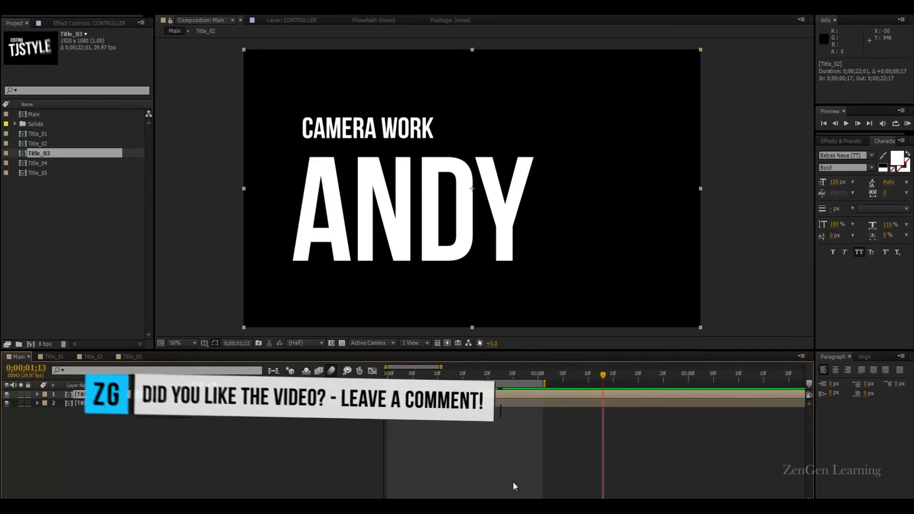
pyautogui.click(459, 471)
pyautogui.press(';')
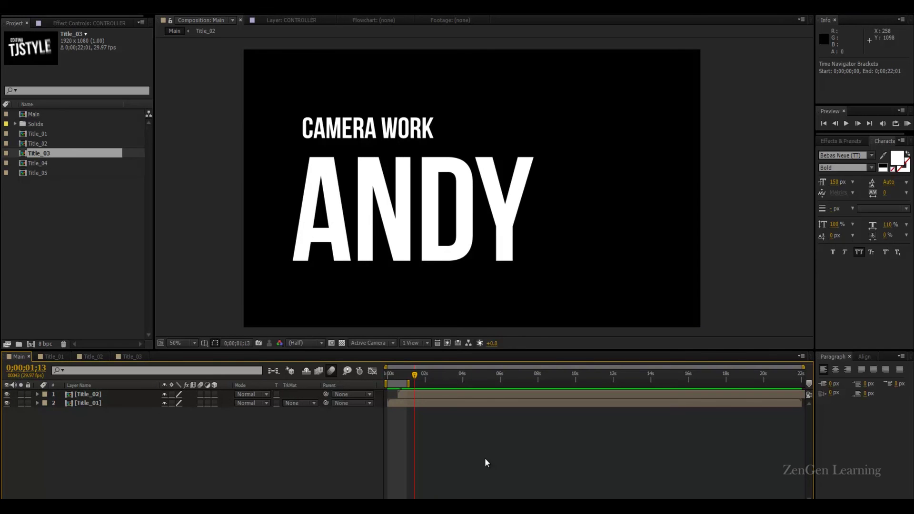